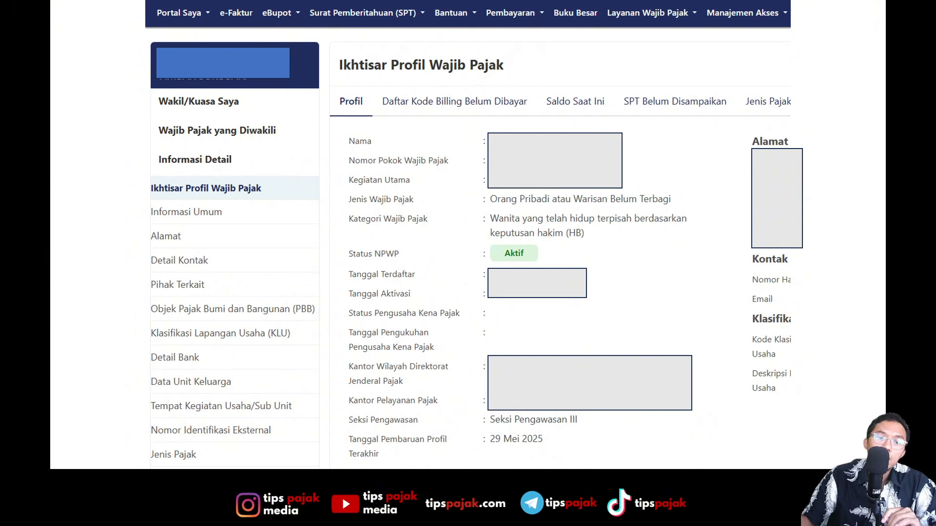
click(171, 430)
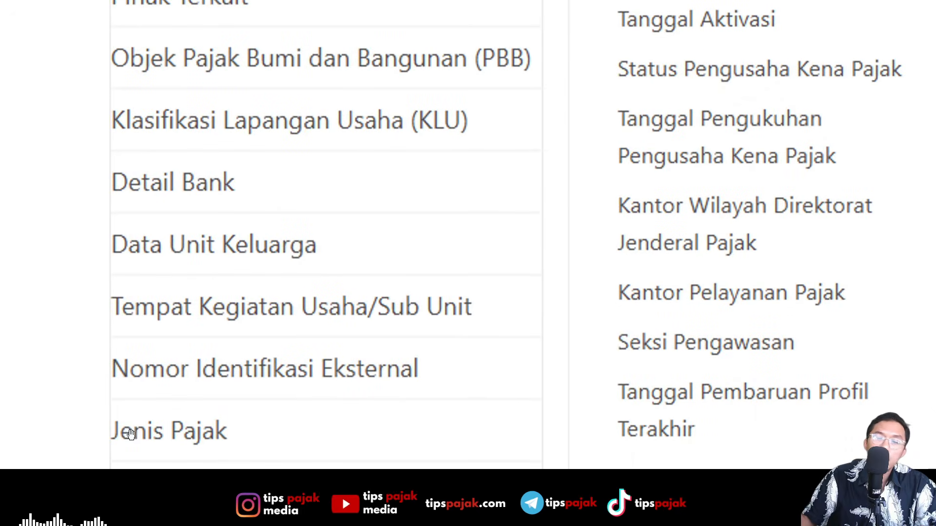
click(298, 366)
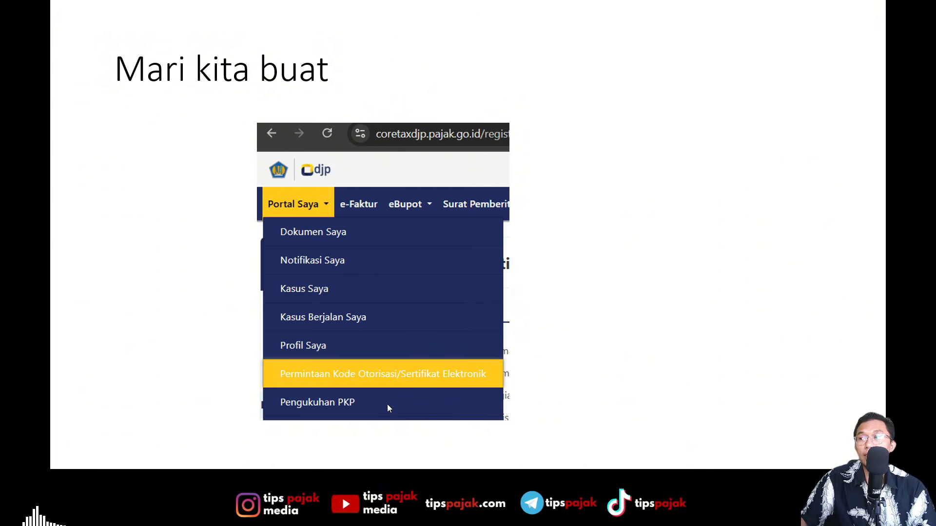
click(384, 363)
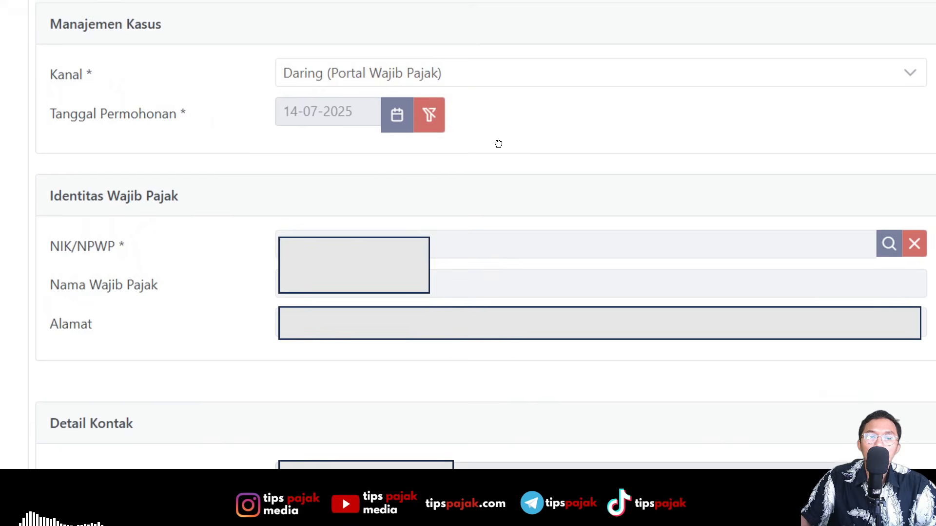
scroll(461, 250, down, 1)
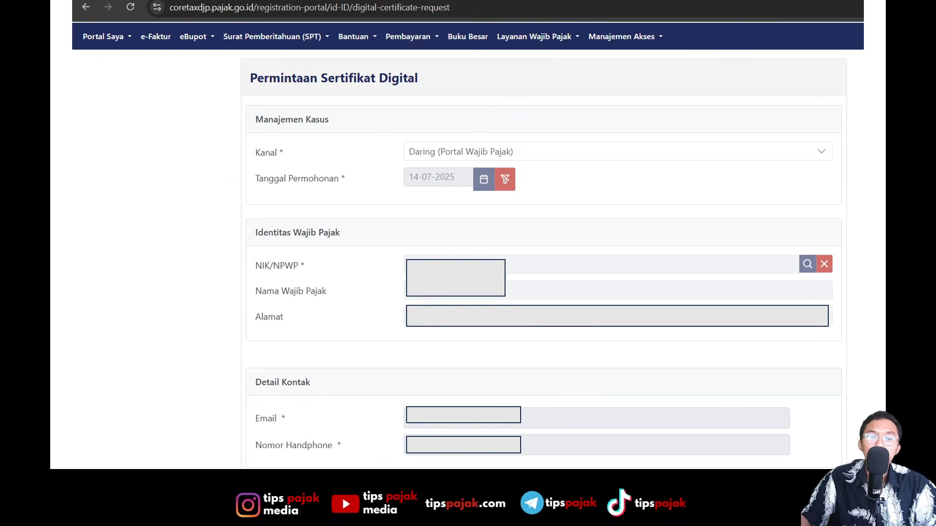
scroll(580, 273, down, 5)
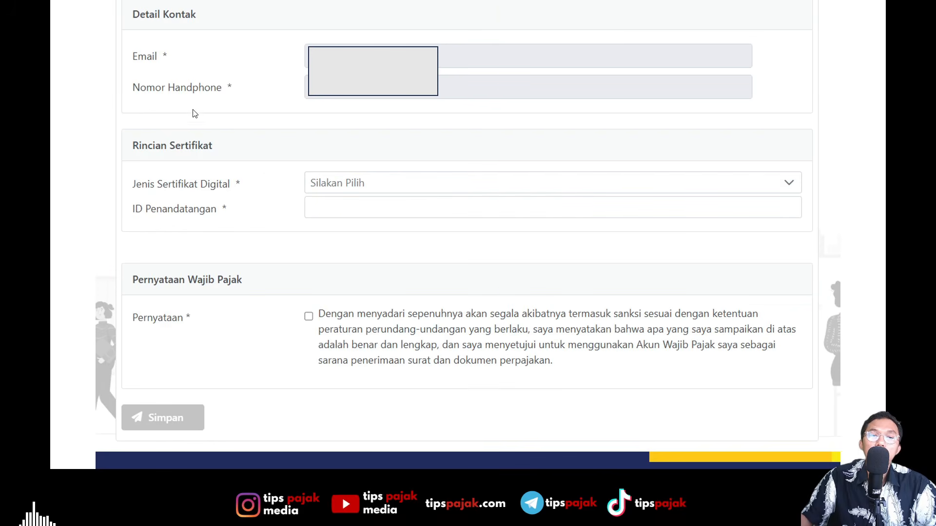
click(438, 195)
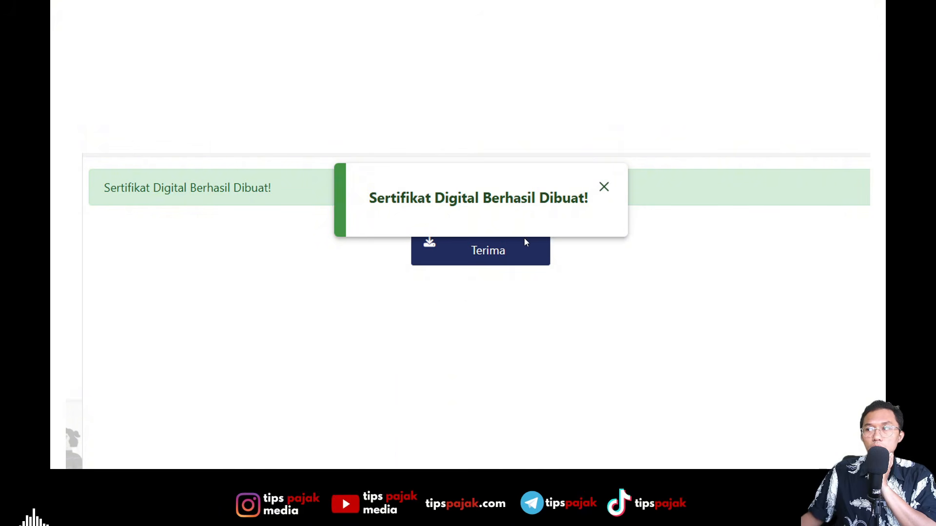
click(472, 268)
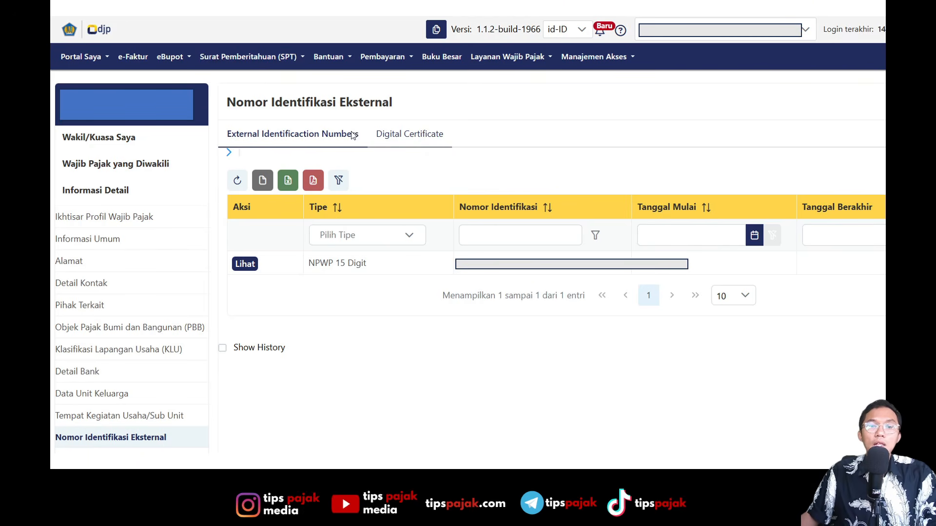
click(404, 143)
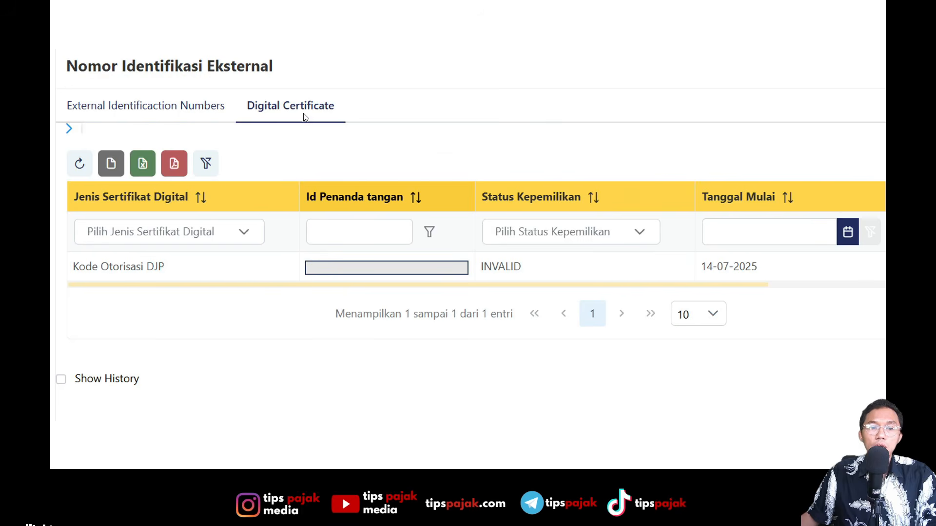
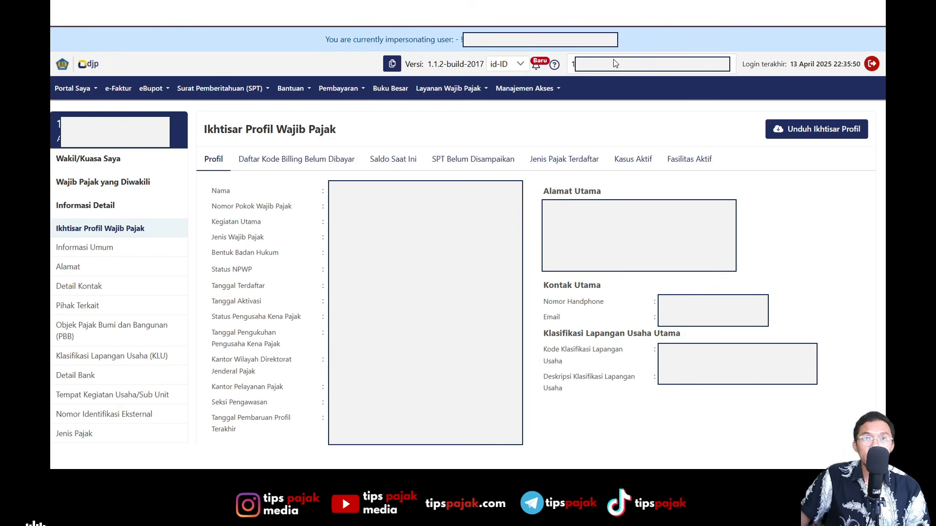
click(541, 82)
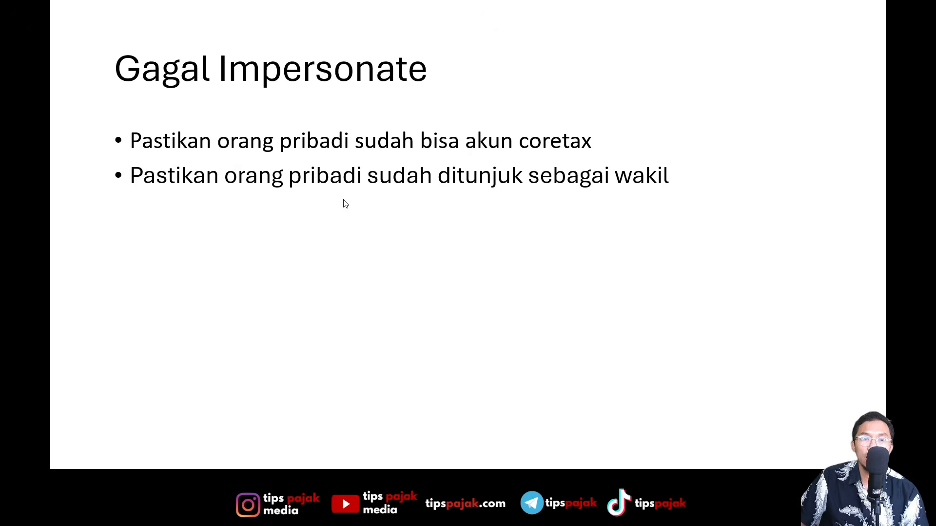
click(489, 195)
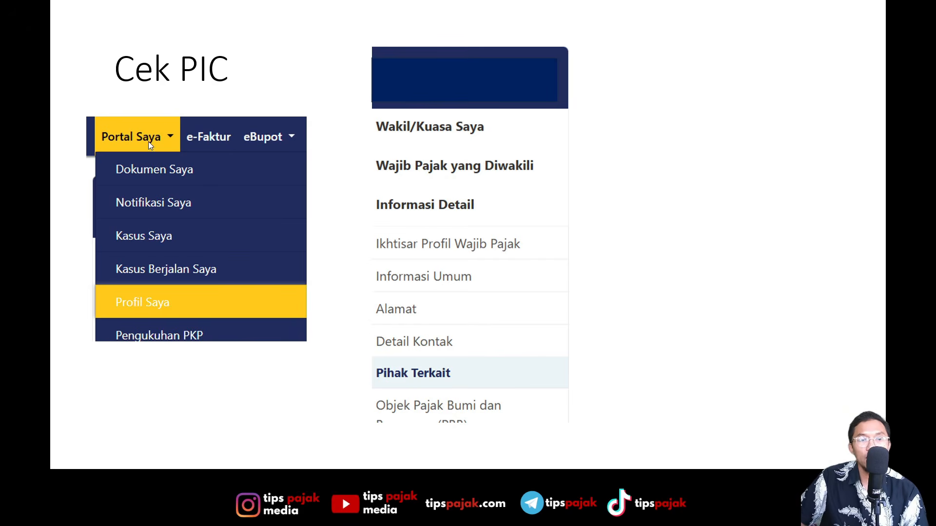
click(153, 294)
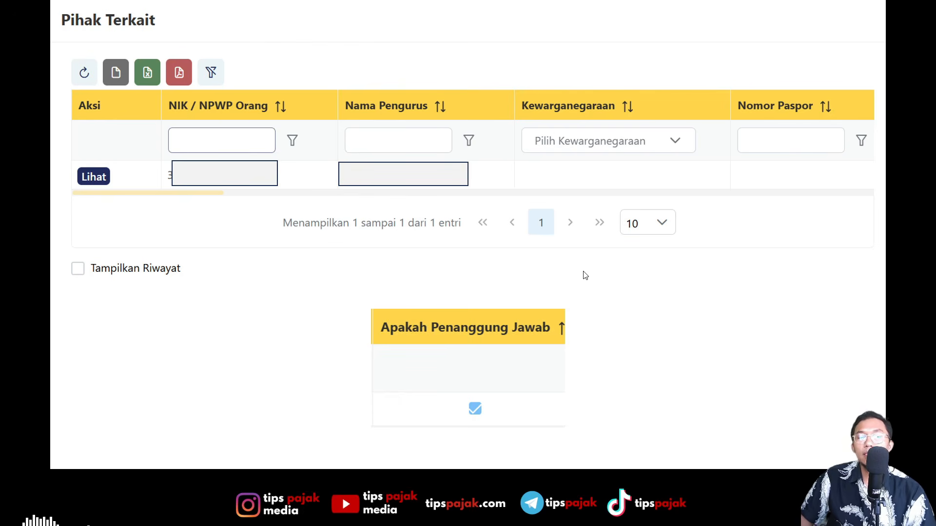
key(alt+Tab)
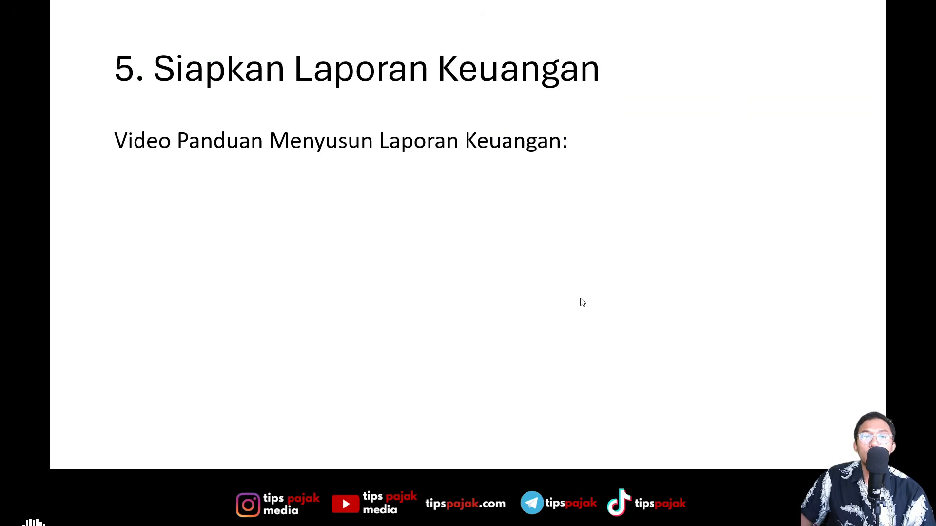
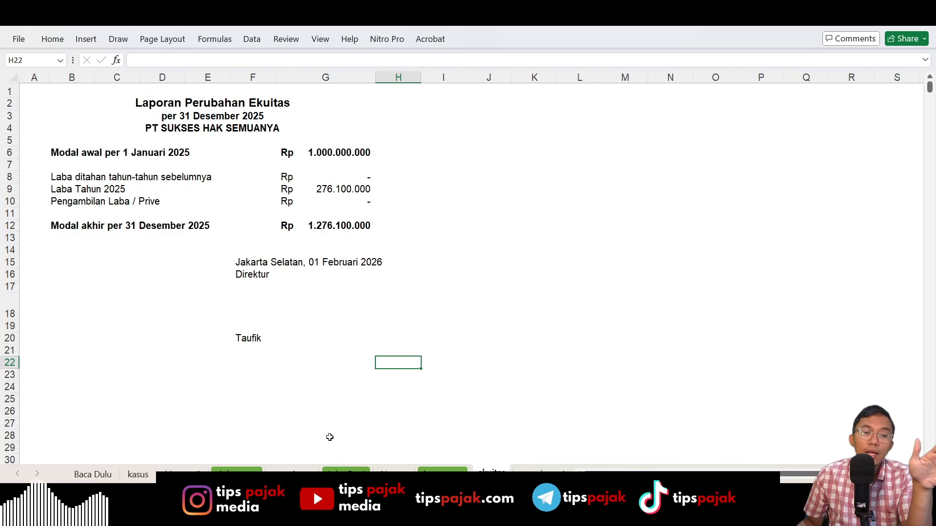
Step: Examine the 2025 turnover list, covering the monthly turnover and final income tax paid
click(293, 473)
scroll(385, 357, up, 7)
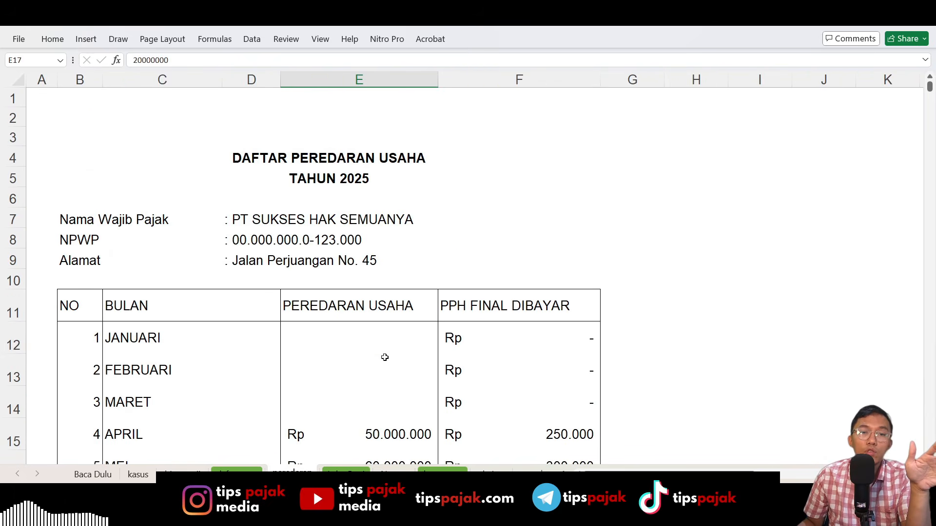
scroll(385, 357, down, 1)
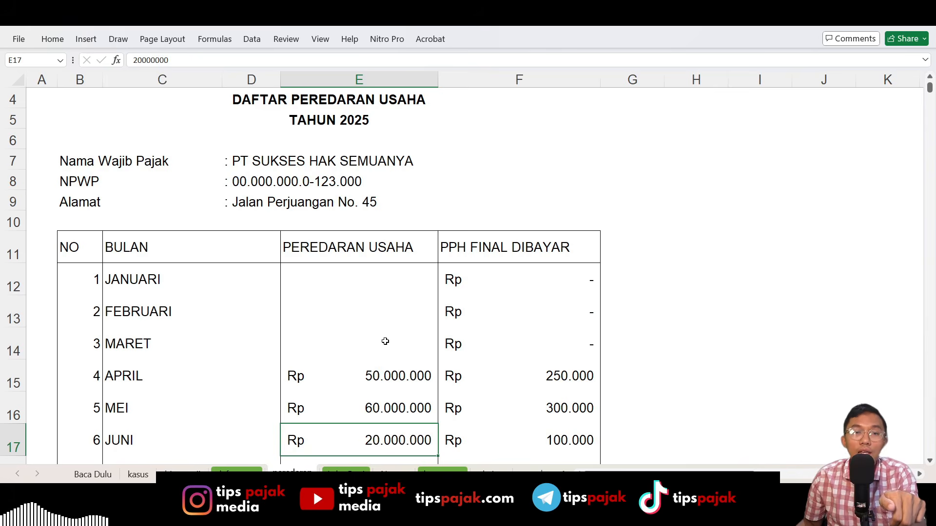
click(385, 341)
scroll(403, 343, down, 3)
scroll(405, 343, down, 2)
scroll(405, 347, up, 6)
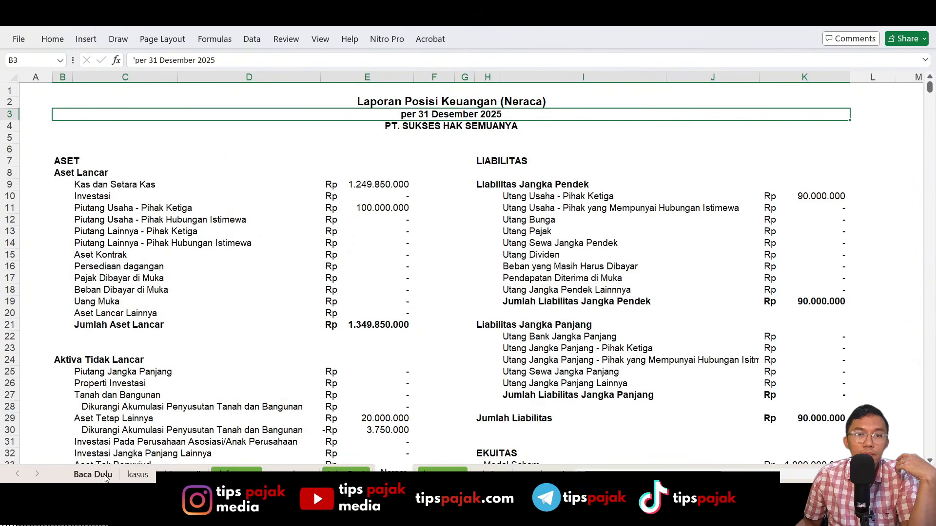
Step: Read the first item on the kasus sheet, covering the founding, capital and tax scheme of PT Sukses Hak Semuanya
click(138, 474)
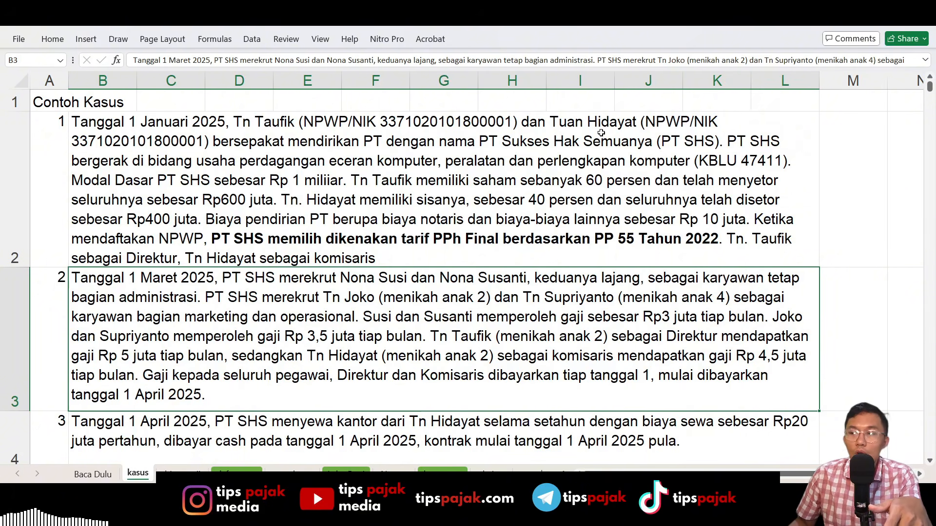
click(265, 154)
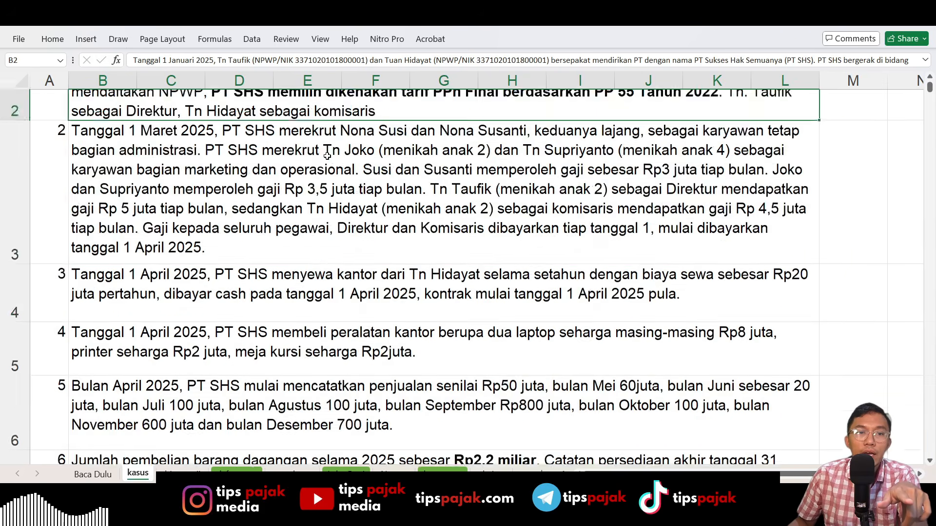
scroll(325, 154, down, 2)
scroll(326, 156, up, 2)
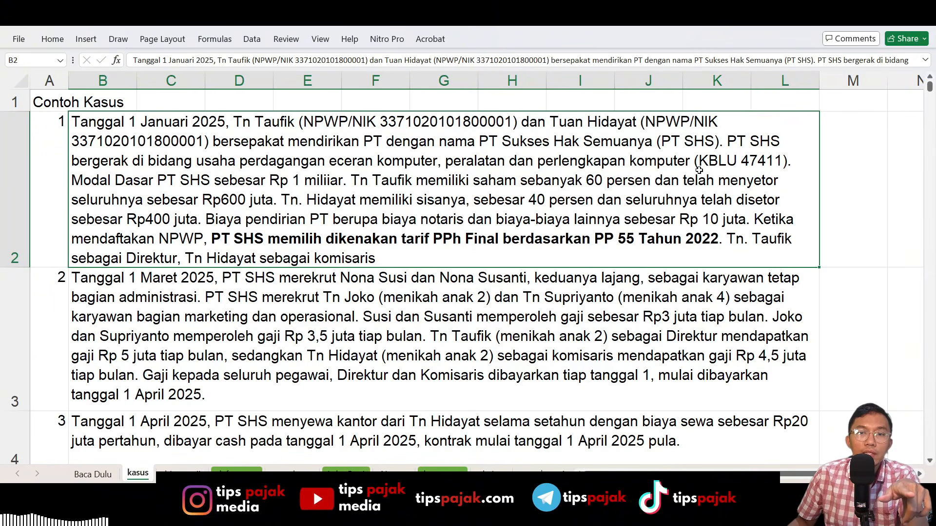
scroll(699, 170, down, 1)
scroll(683, 174, up, 1)
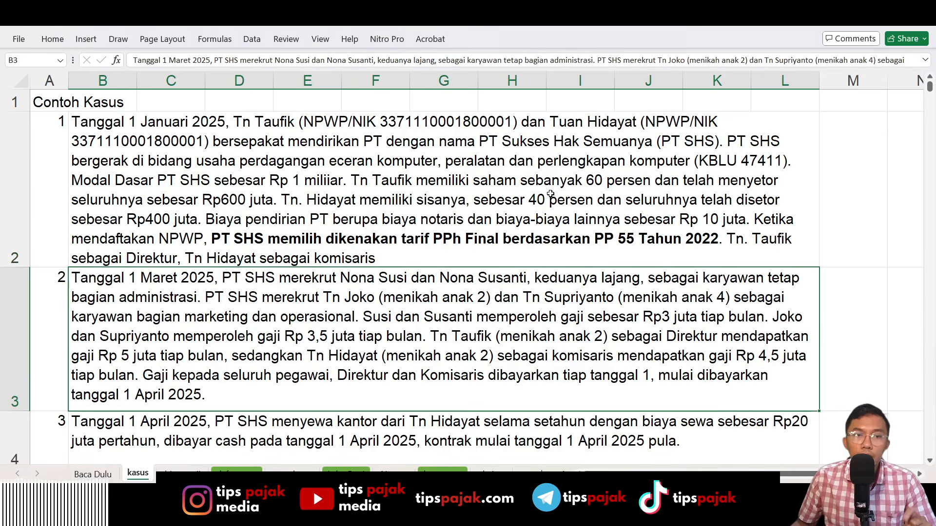
click(309, 181)
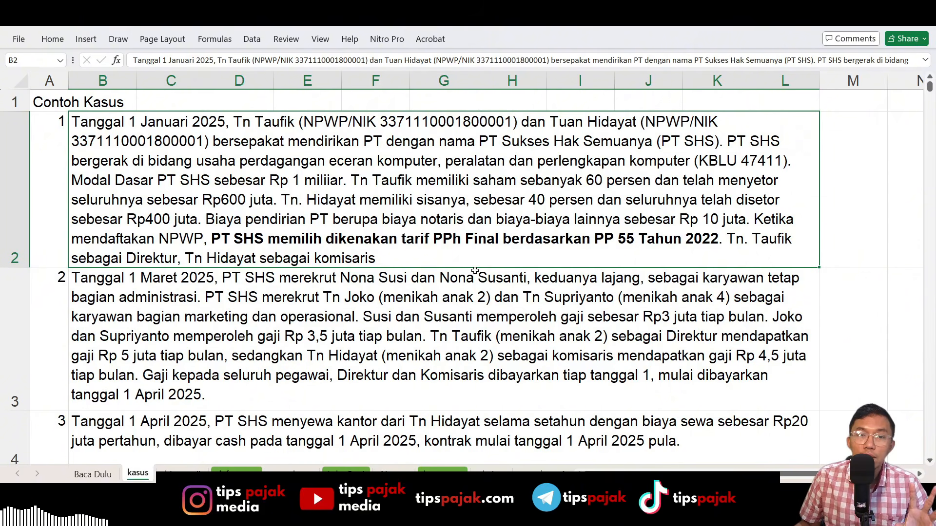
scroll(475, 271, down, 1)
scroll(466, 278, up, 1)
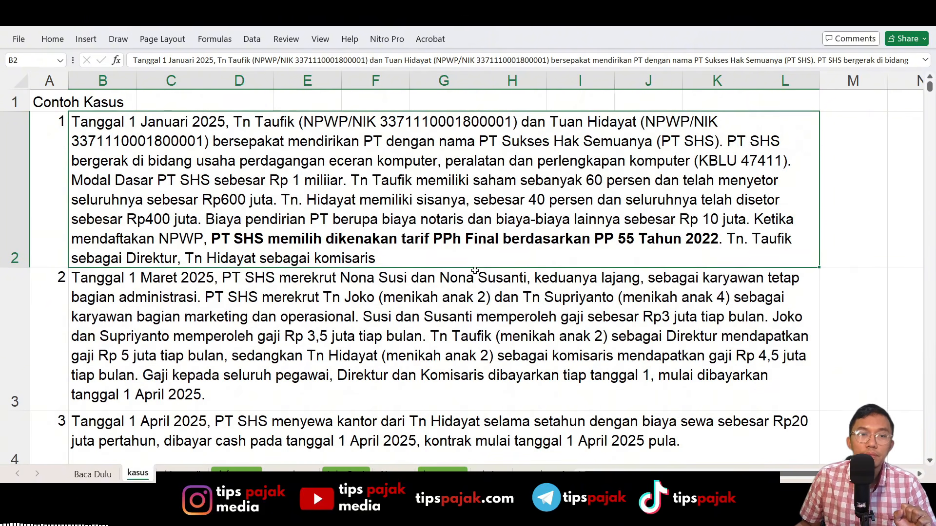
Step: Go through case items 2 to 8 one by one, from the staff recruitment to the year-end receivables and payables
click(307, 296)
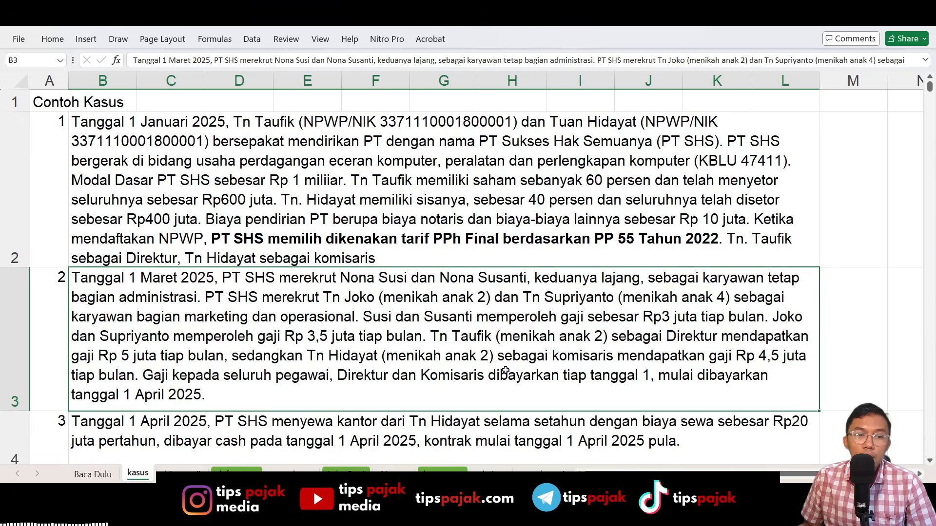
scroll(574, 301, down, 1)
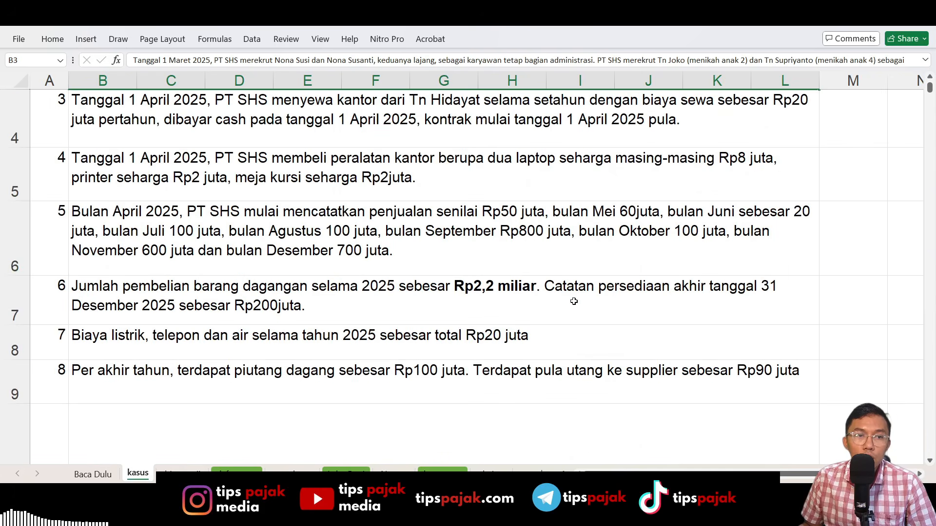
click(213, 118)
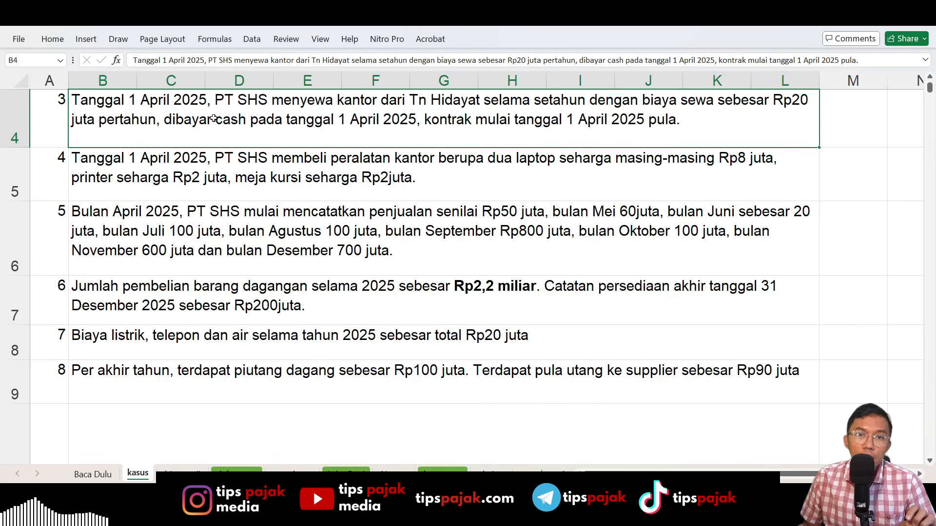
click(227, 173)
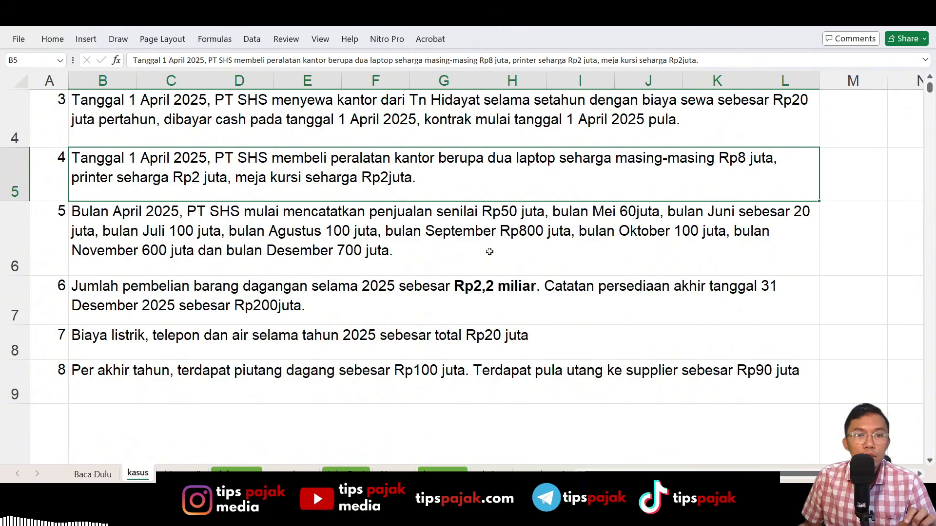
click(419, 252)
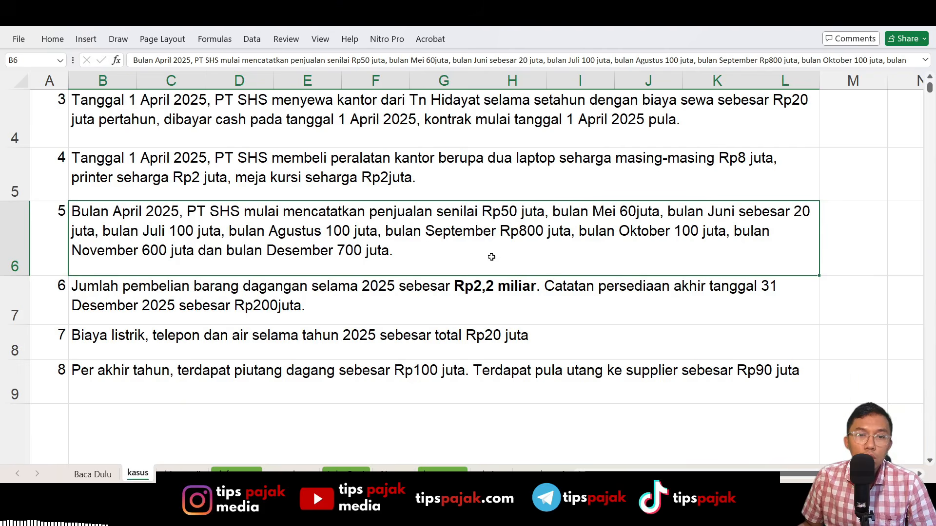
click(386, 297)
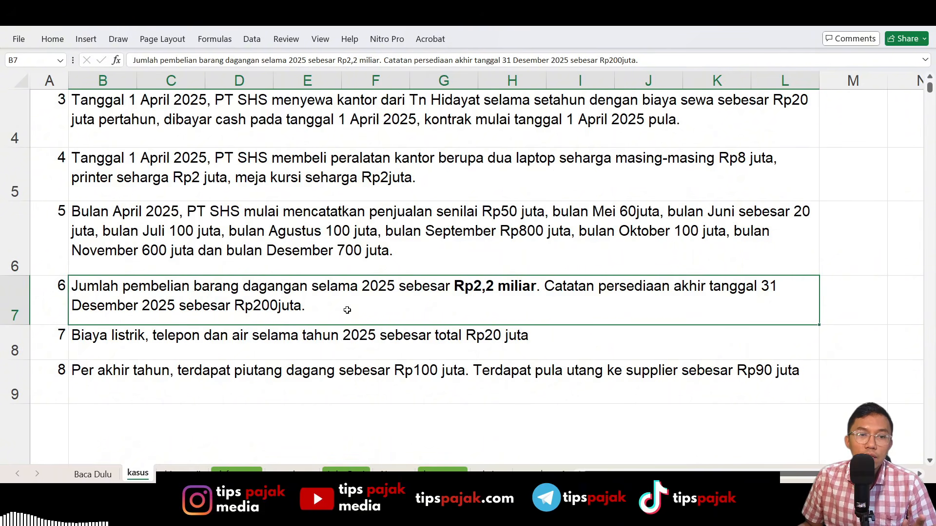
click(330, 344)
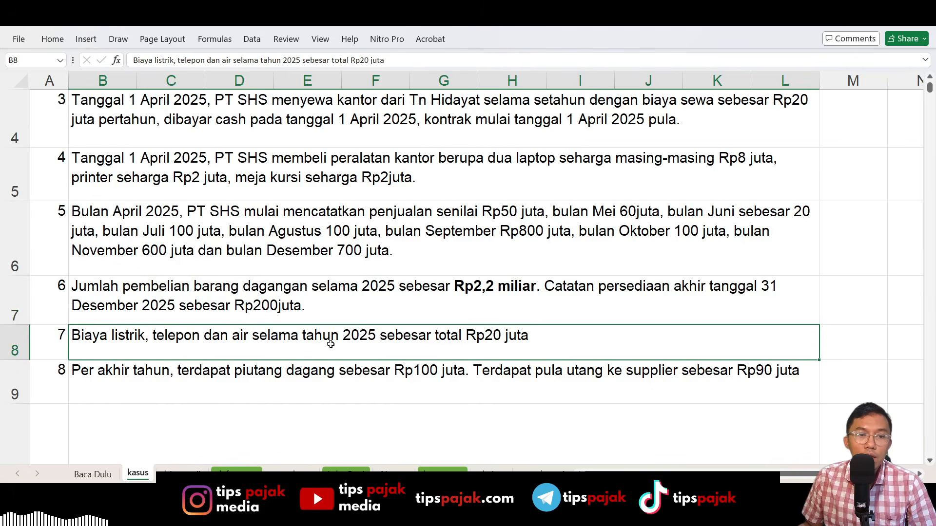
click(358, 371)
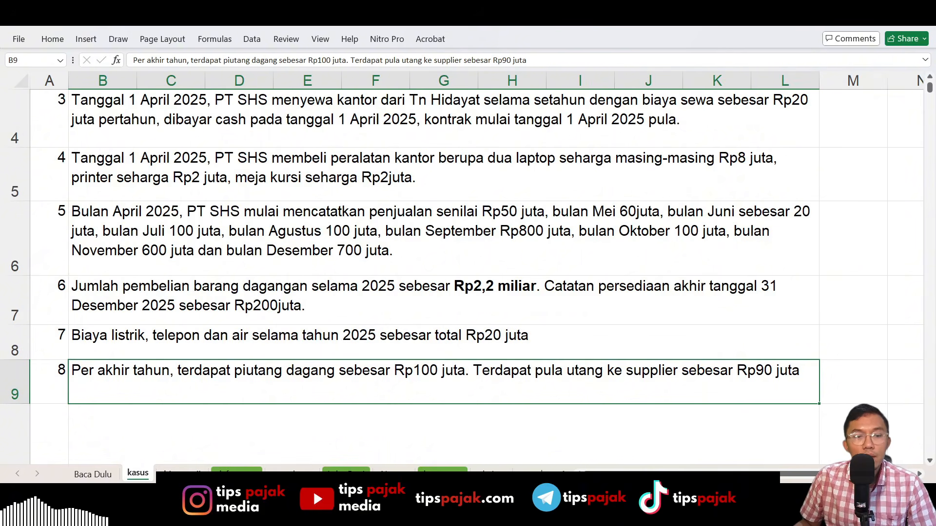
Step: On the salary cost sheet, select the employee data in B6:E11 and examine the monthly salaries through the Jumlah column
key(ctrl+Page_Down)
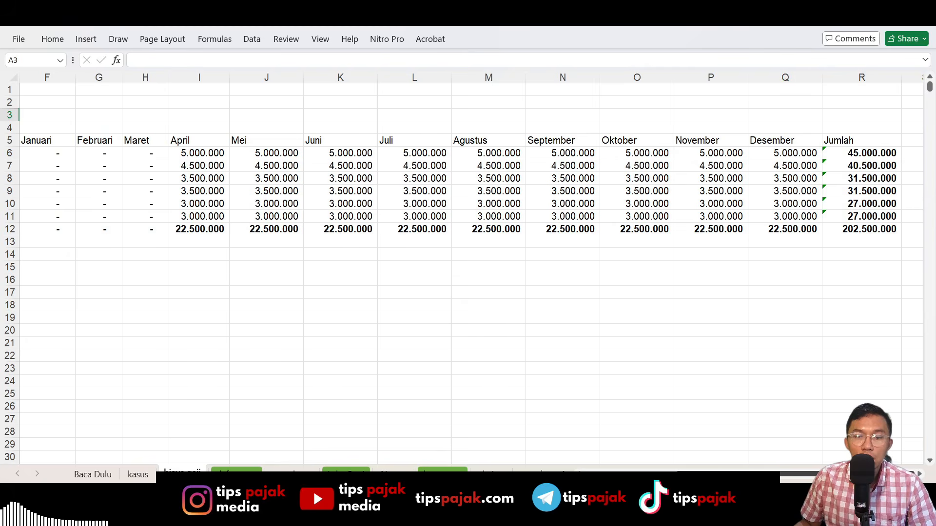
click(324, 378)
click(87, 155)
drag(86, 155, 301, 218)
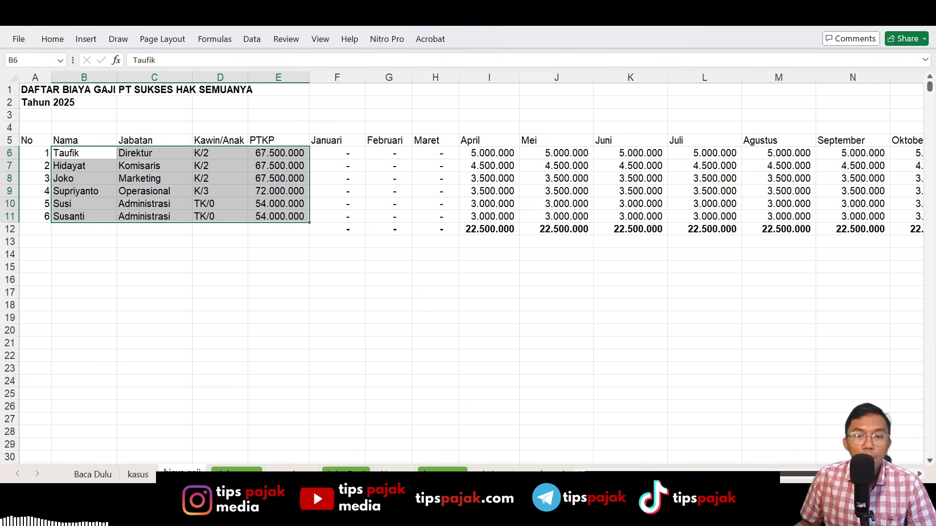
scroll(301, 217, right, 3)
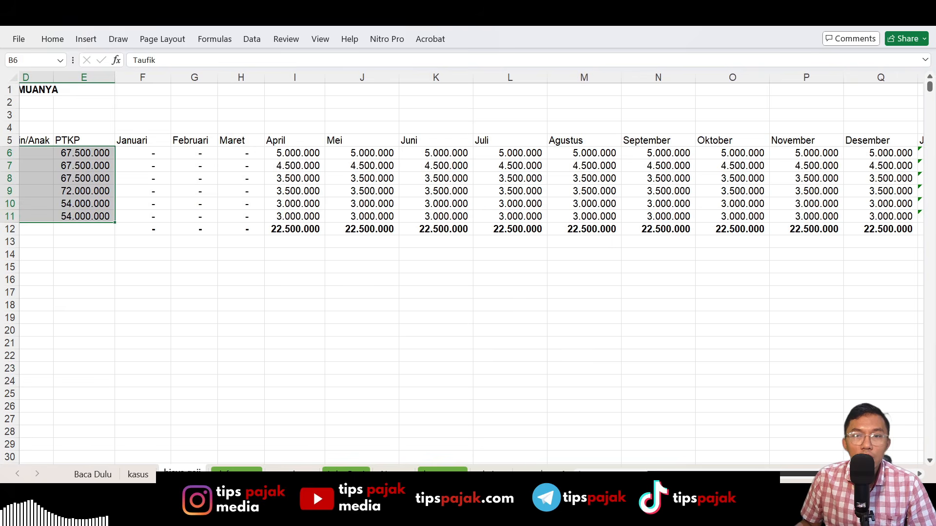
scroll(471, 152, right, 2)
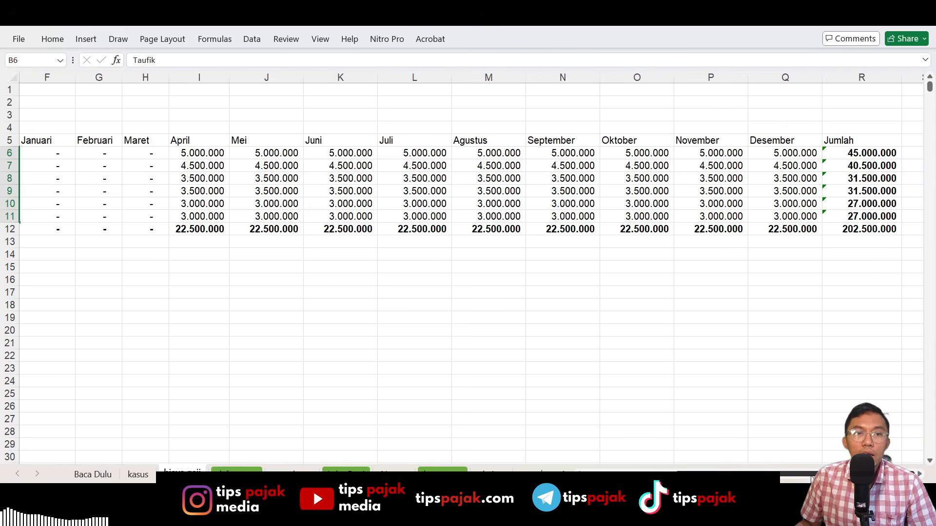
Step: Select the April to December salaries in I6:Q12 and check the formula of the overall Jumlah total in R12
drag(195, 154, 769, 239)
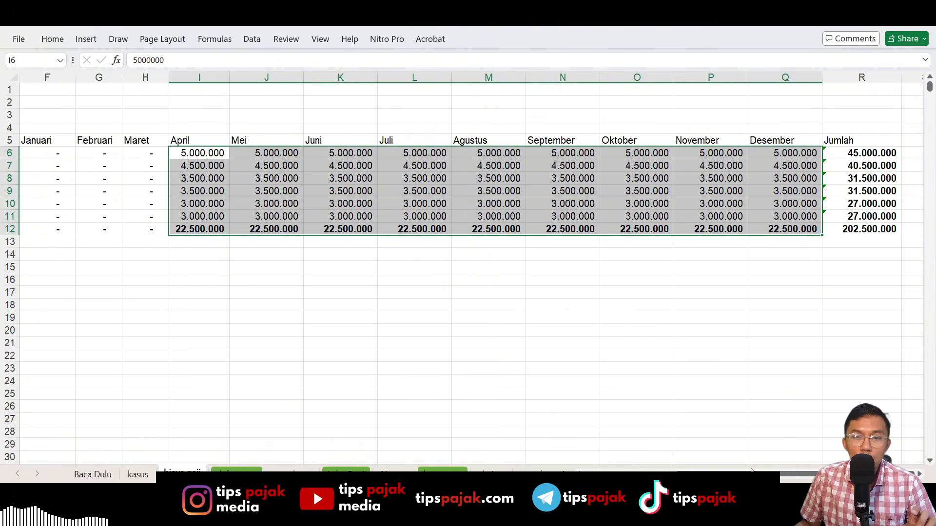
click(514, 277)
click(851, 229)
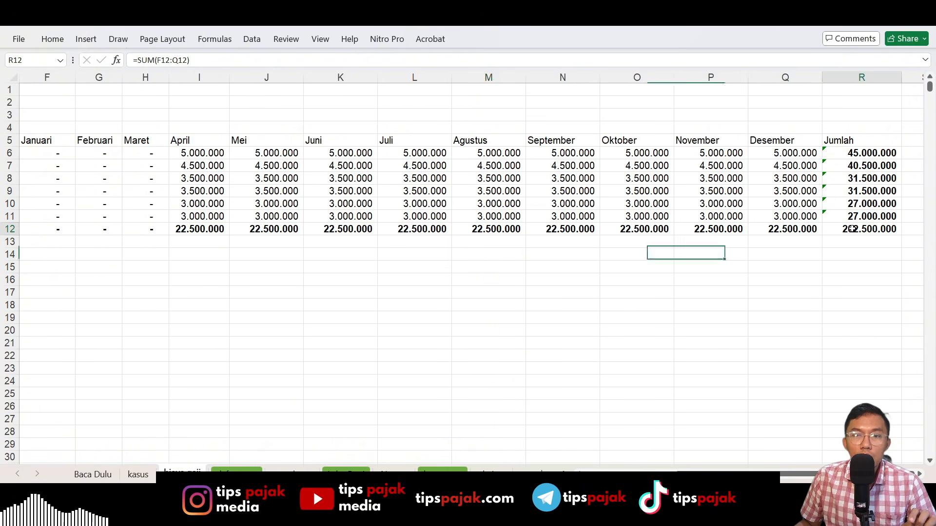
click(641, 321)
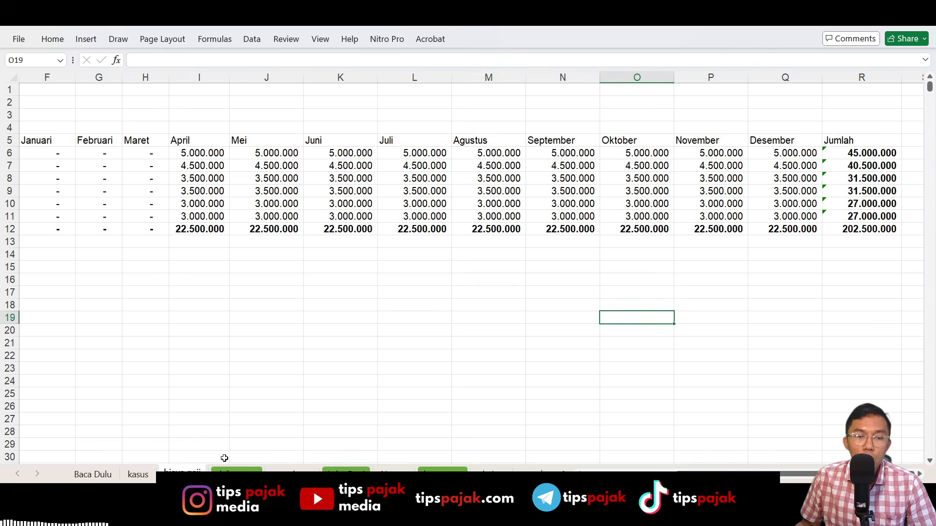
Step: Open the asset list sheet and examine the item names, acquisition months and the Harga Perolehan of Laptop 1
key(ctrl+Page_Down)
click(262, 416)
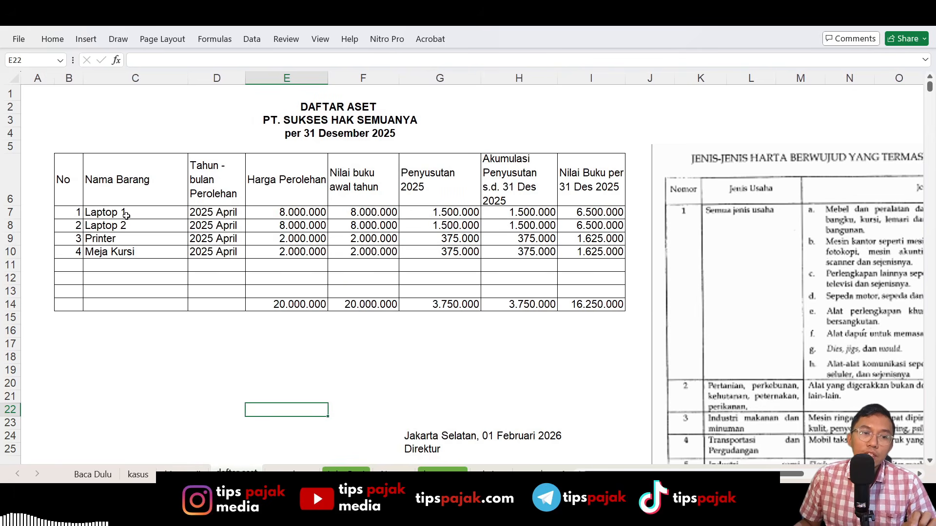
drag(125, 212, 125, 251)
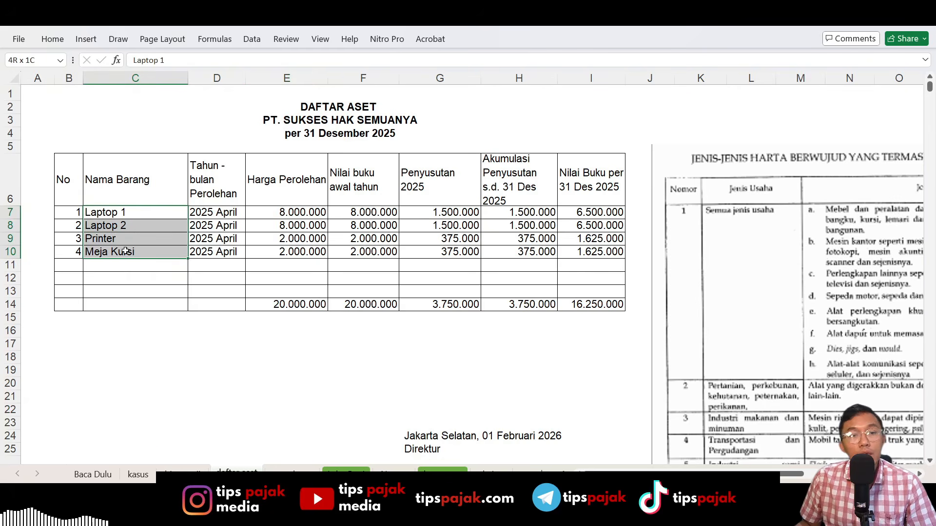
drag(218, 208, 228, 255)
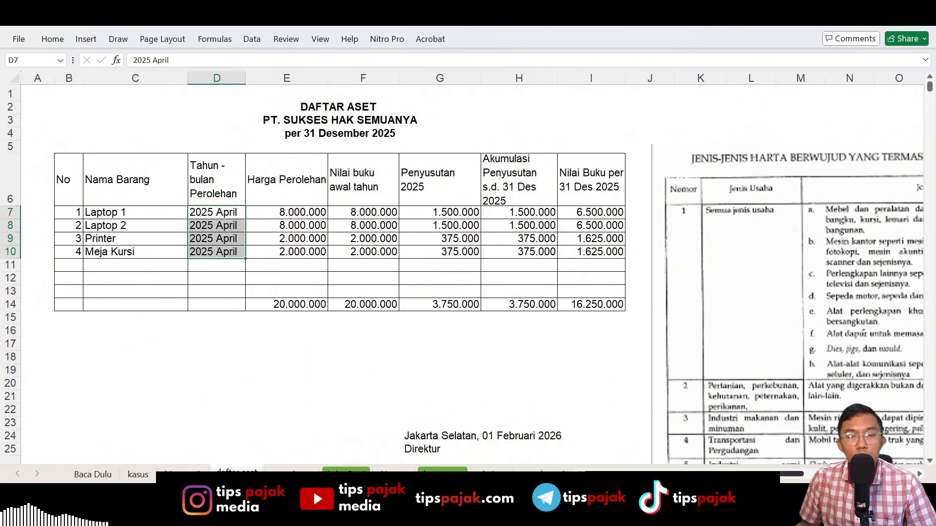
scroll(256, 217, right, 2)
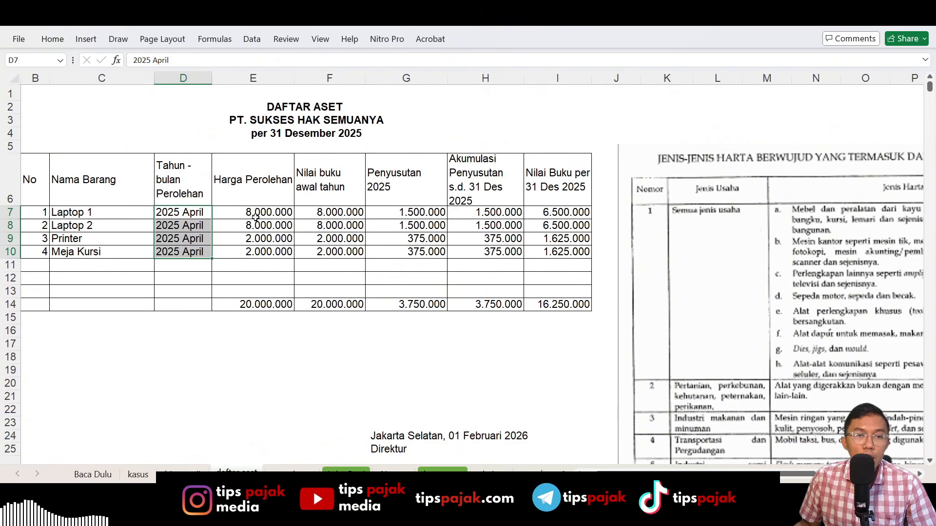
click(255, 217)
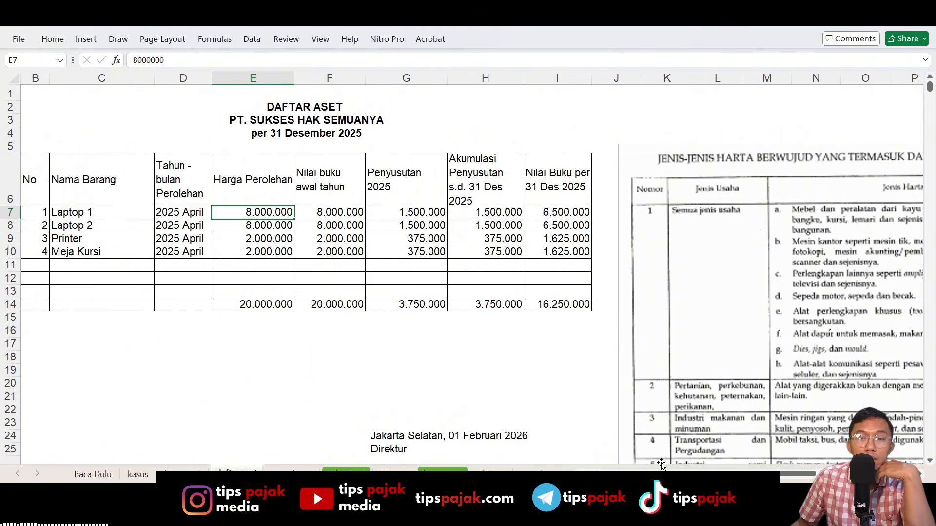
Step: Read the Kelompok 1 tangible asset table beside the asset list, from the general business types to cellular telecommunications
scroll(661, 467, right, 3)
scroll(690, 341, right, 2)
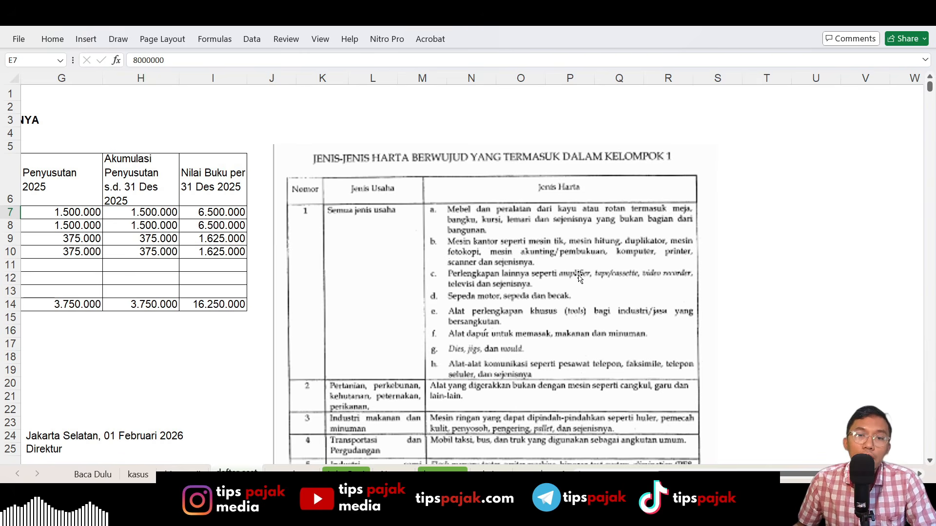
scroll(579, 251, down, 1)
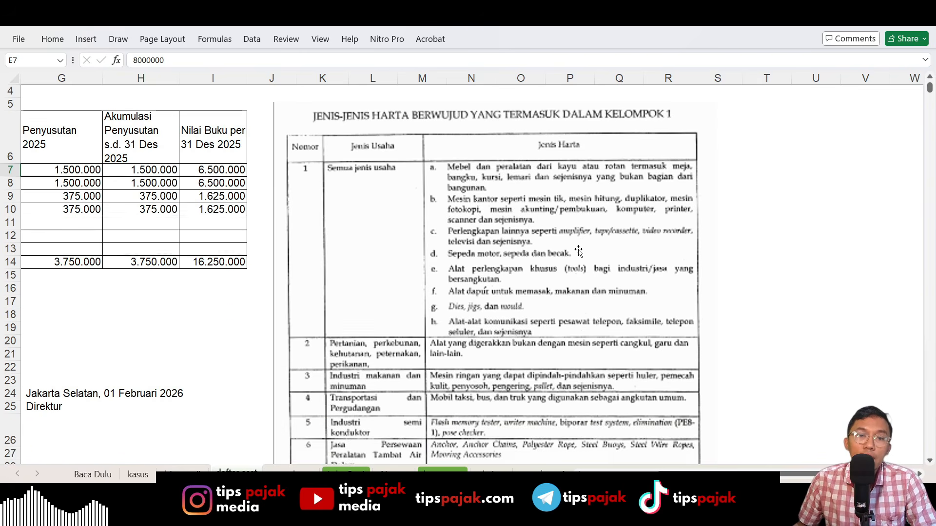
scroll(578, 251, down, 1)
scroll(579, 251, up, 2)
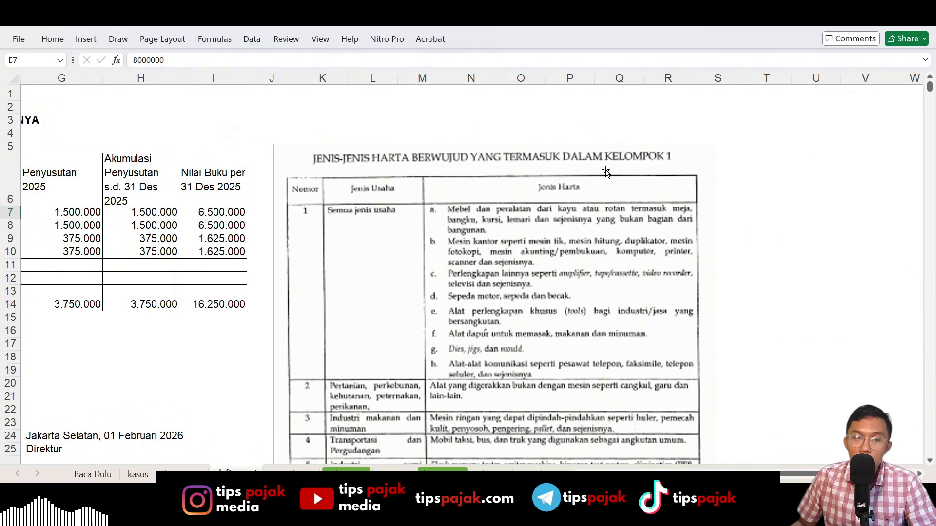
scroll(767, 337, down, 5)
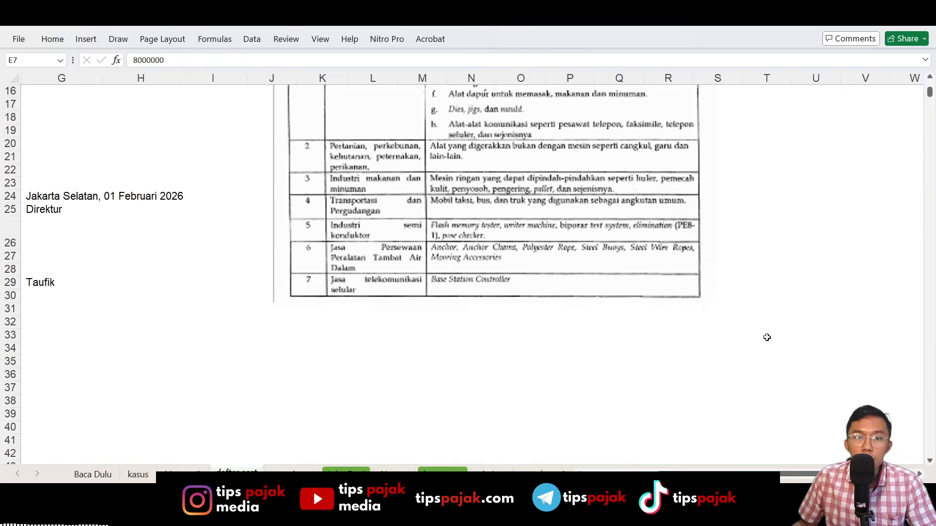
scroll(766, 337, up, 5)
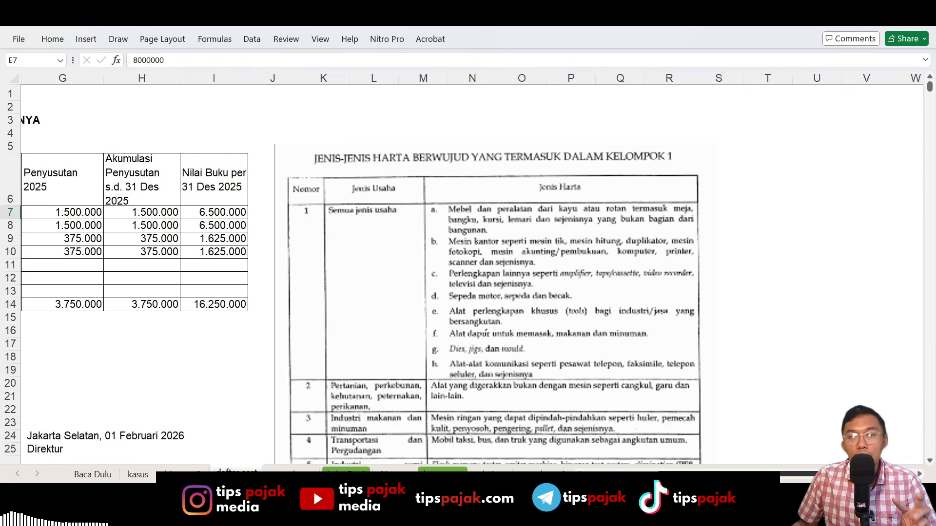
Step: Compare the assets in the Daftar Aset table with the asset types in the Kelompok 1 reference table
scroll(471, 269, left, 3)
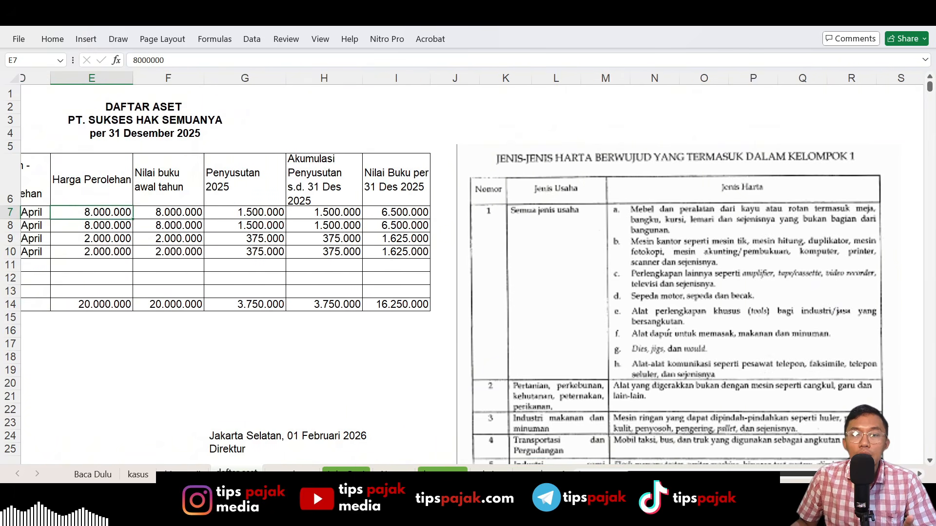
scroll(470, 269, left, 3)
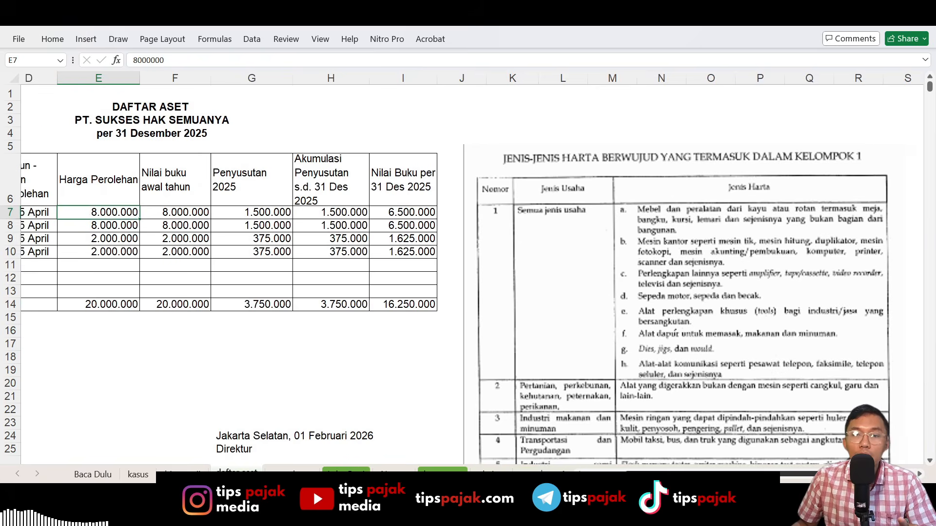
scroll(471, 269, right, 2)
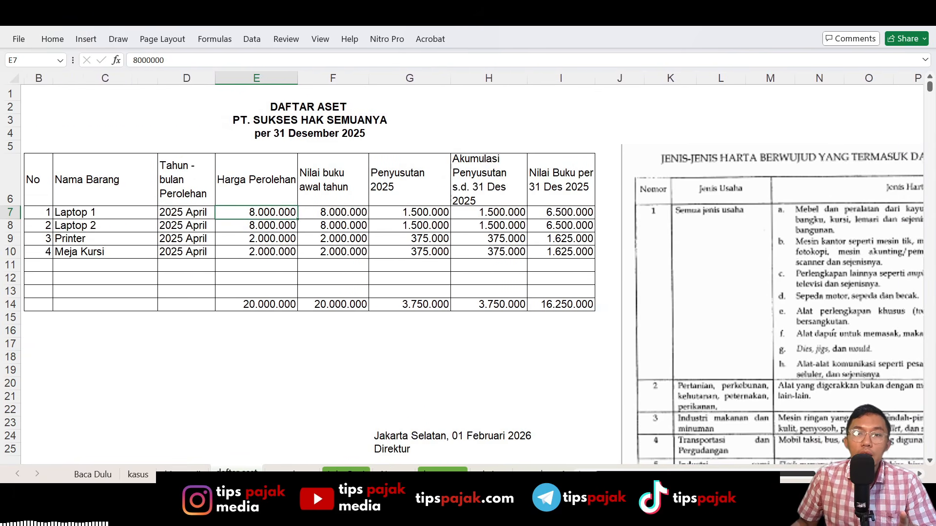
scroll(471, 269, right, 2)
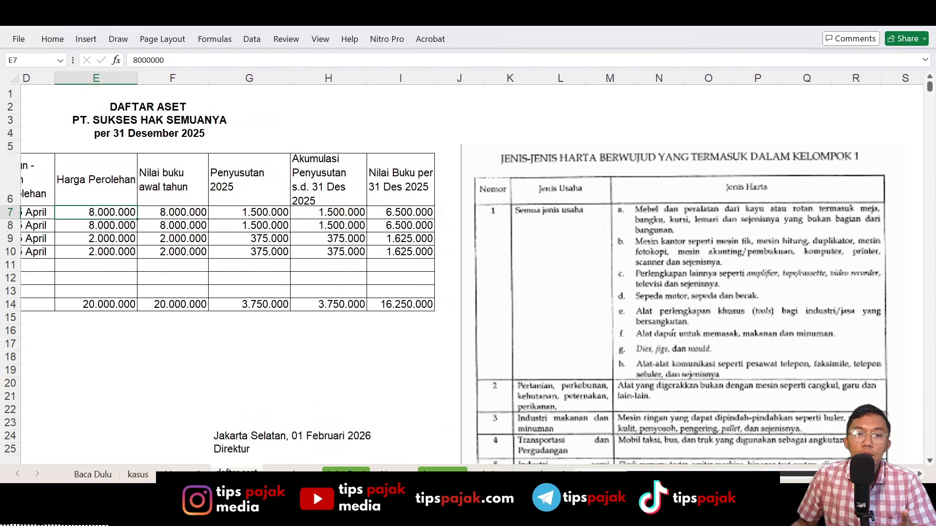
scroll(470, 269, left, 3)
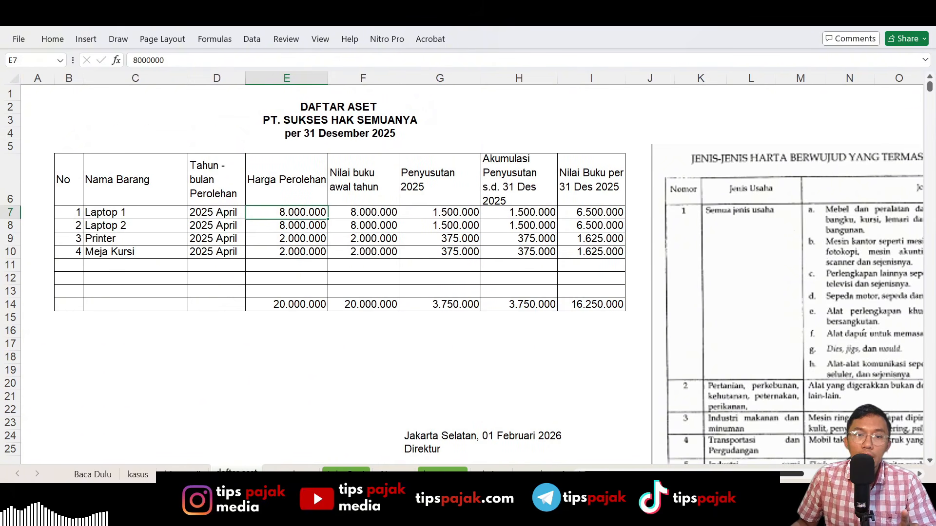
scroll(715, 431, right, 4)
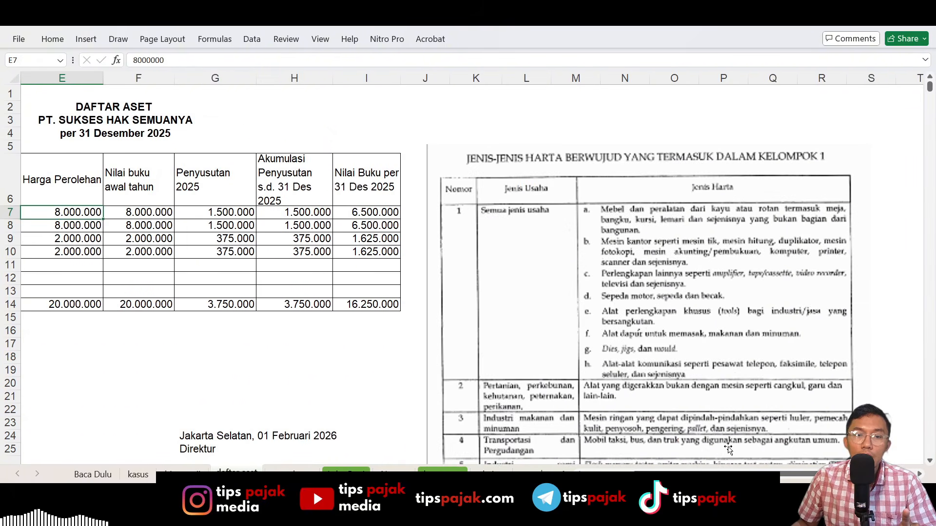
scroll(715, 431, down, 4)
scroll(715, 431, up, 4)
scroll(715, 431, left, 4)
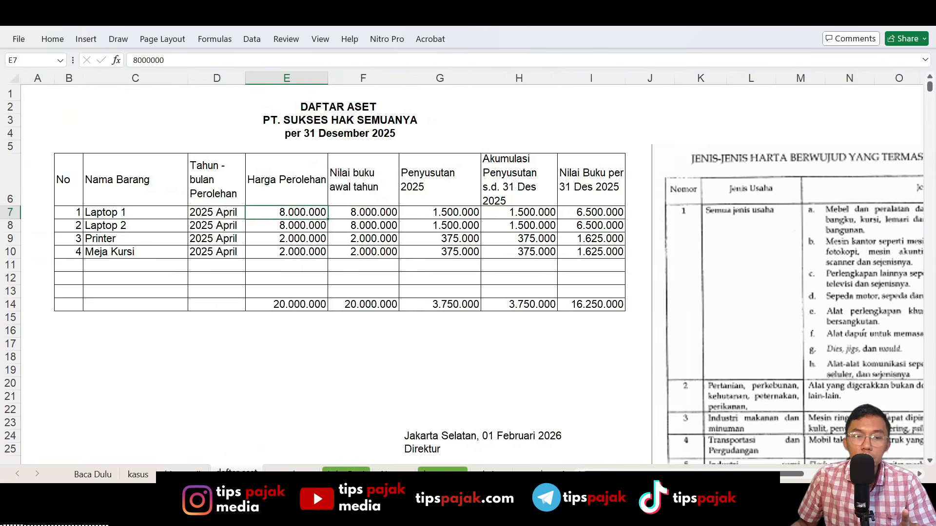
Step: Locate the Tarif penyusutan reference link below the asset list and return to the asset table
scroll(501, 408, down, 4)
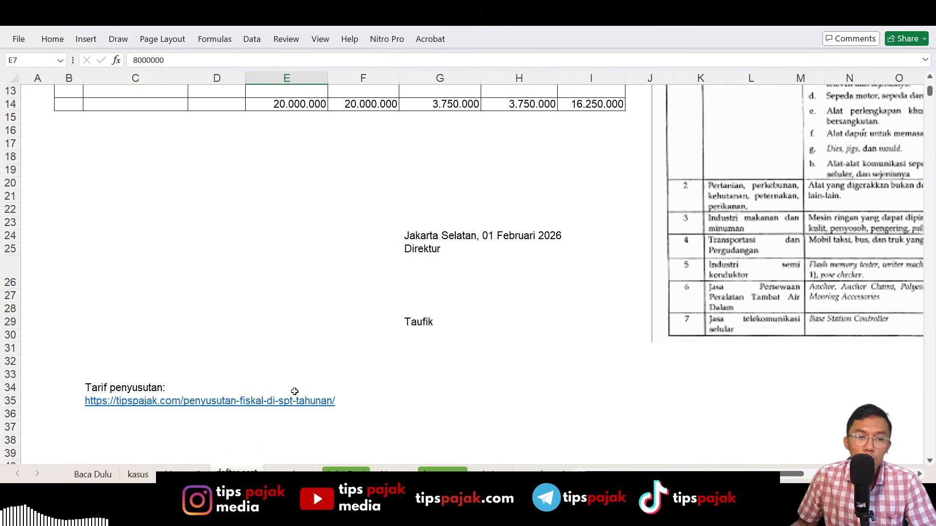
click(94, 384)
click(198, 328)
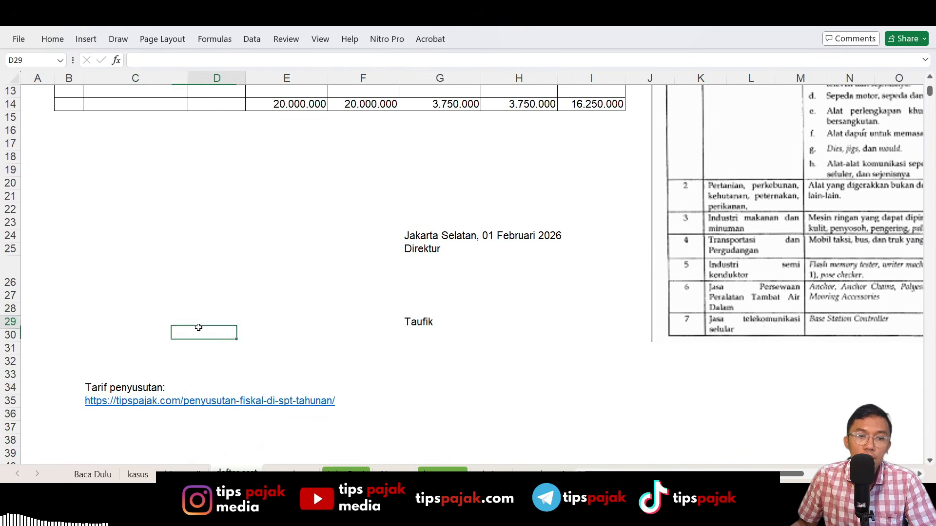
scroll(198, 327, up, 4)
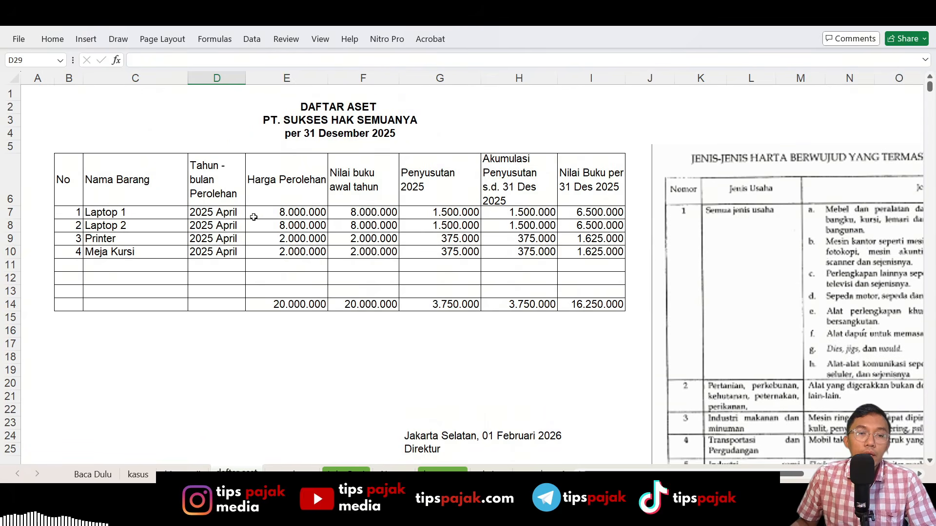
Step: For Laptop 1, examine the acquisition price, opening book value and the Penyusutan 2025 formula against its acquisition month
click(255, 215)
click(396, 212)
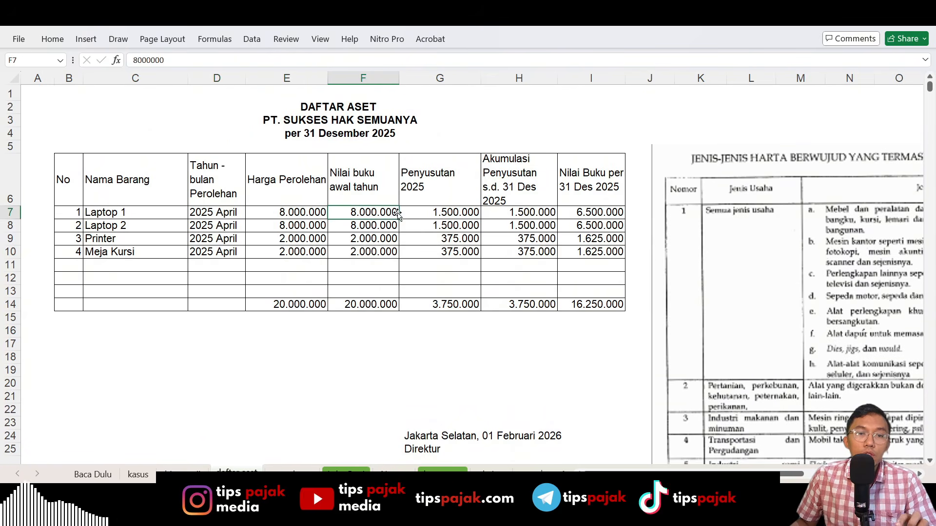
click(287, 214)
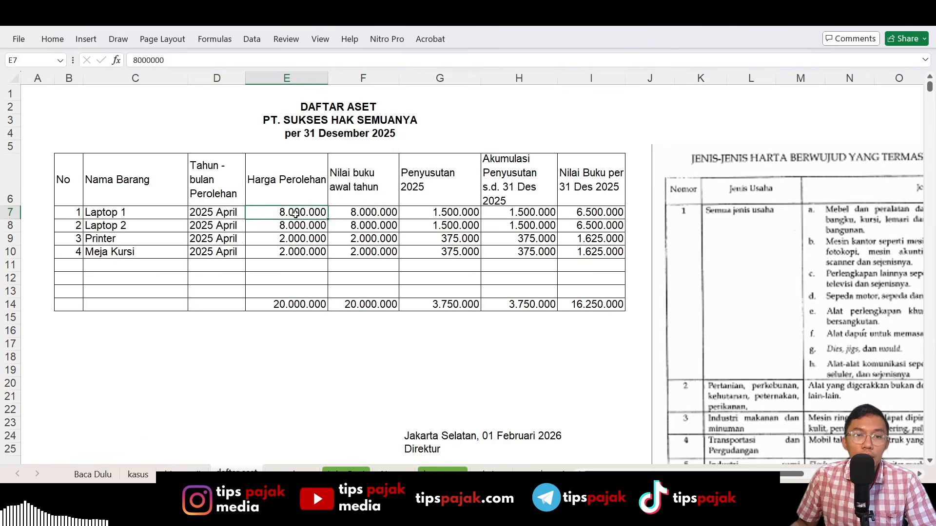
click(353, 212)
click(440, 209)
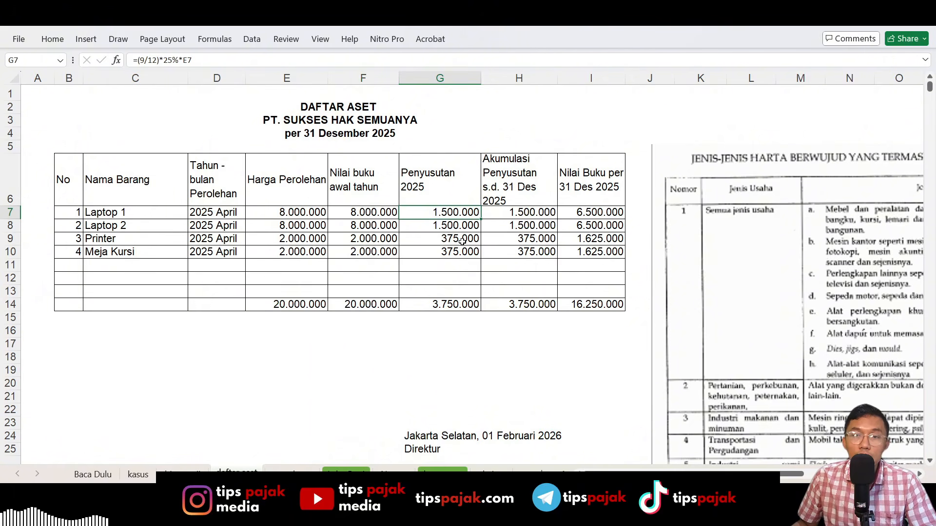
click(211, 215)
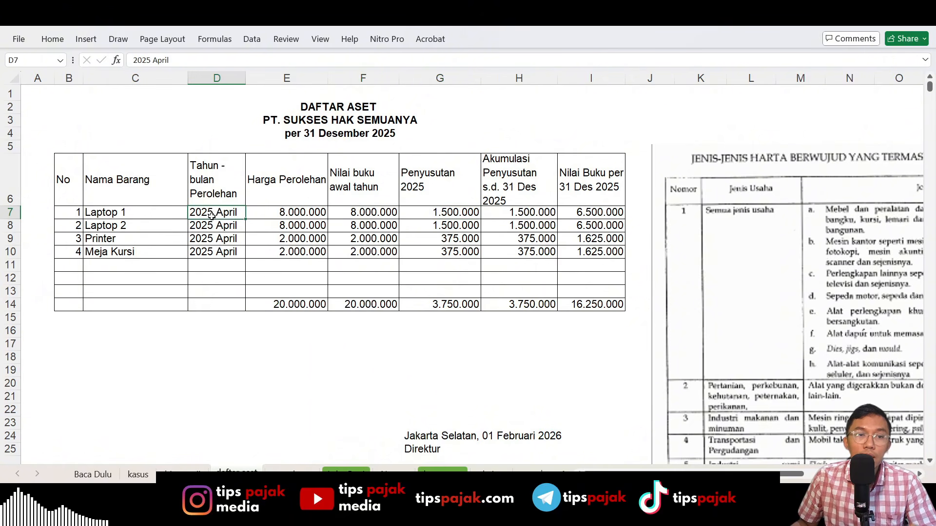
click(453, 210)
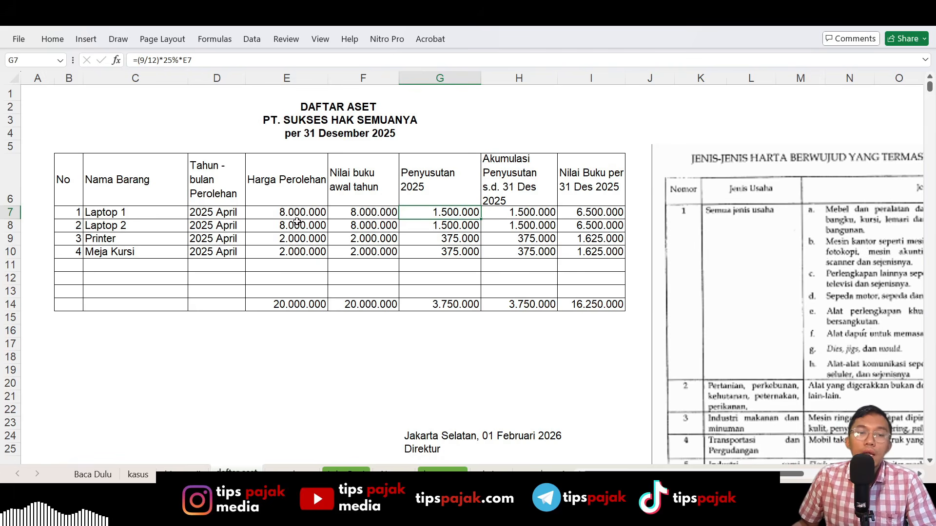
Step: Check Laptop 1's accumulated depreciation and closing book value formulas, and select the whole Penyusutan 2025 column in G6:G14
click(513, 212)
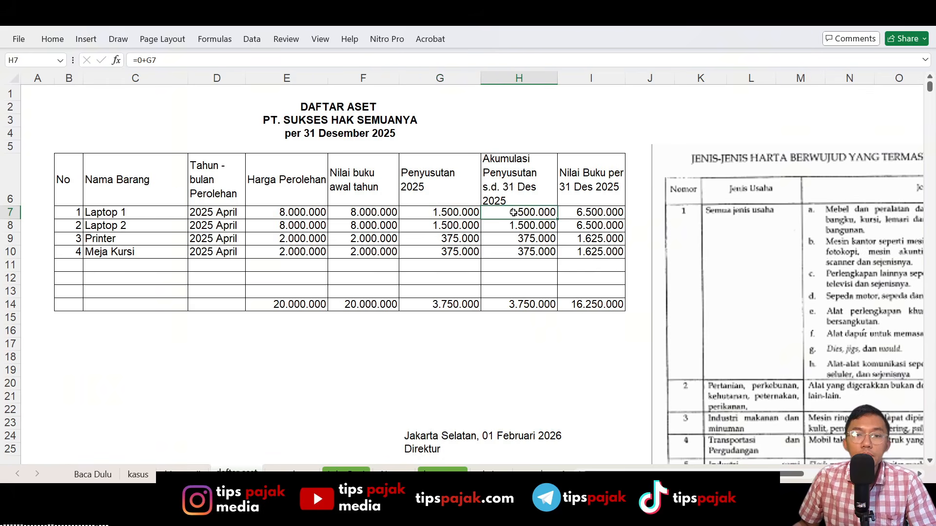
click(611, 213)
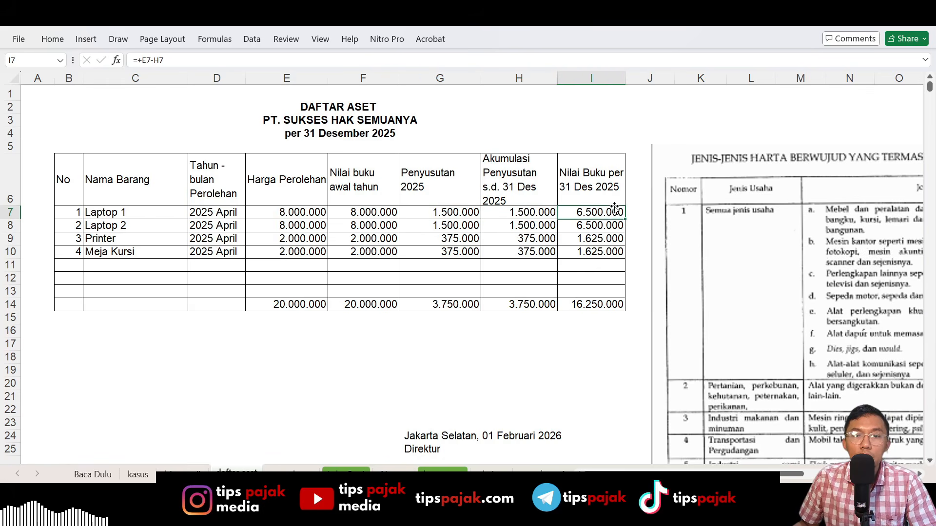
click(457, 214)
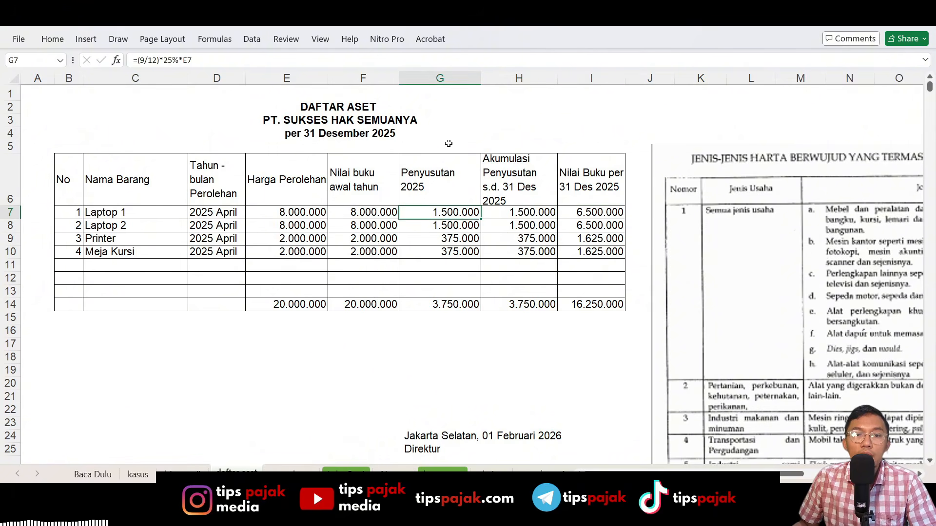
drag(446, 161, 456, 301)
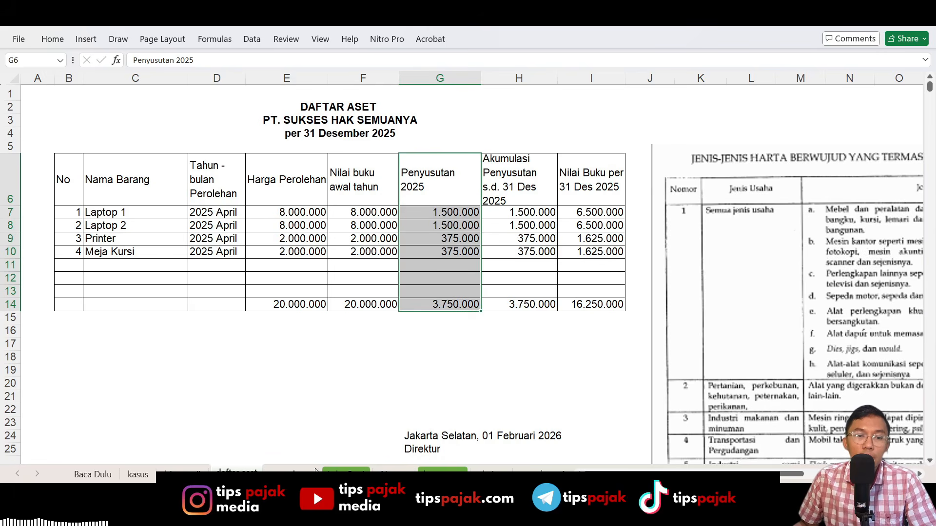
Step: Open the peredaran sheet and examine the monthly turnover, selecting the April to December Peredaran Usaha amounts in E15:E23
click(298, 472)
scroll(334, 292, down, 1)
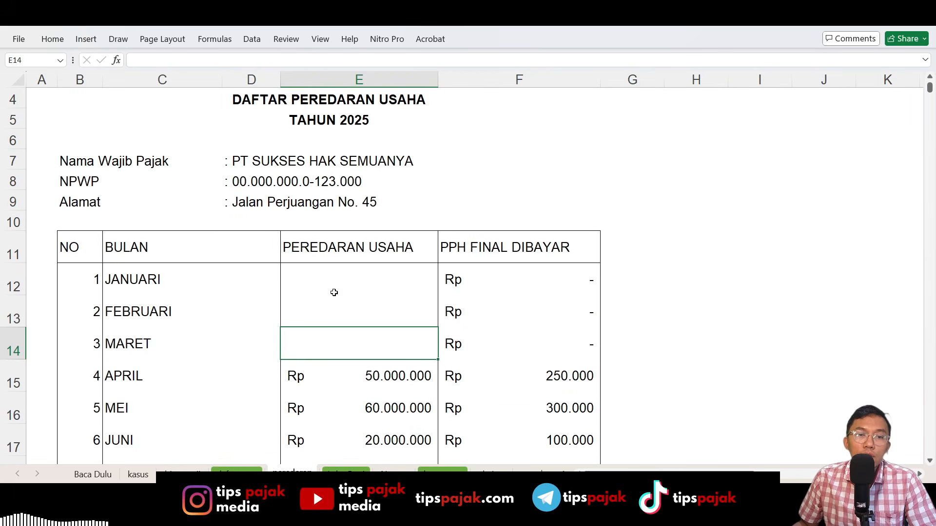
scroll(334, 293, down, 1)
click(334, 292)
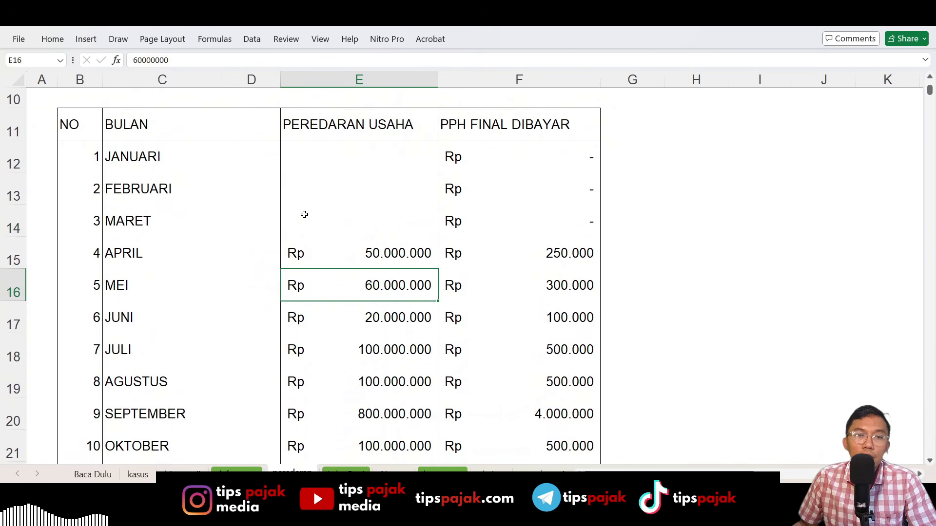
click(150, 256)
click(133, 290)
click(133, 318)
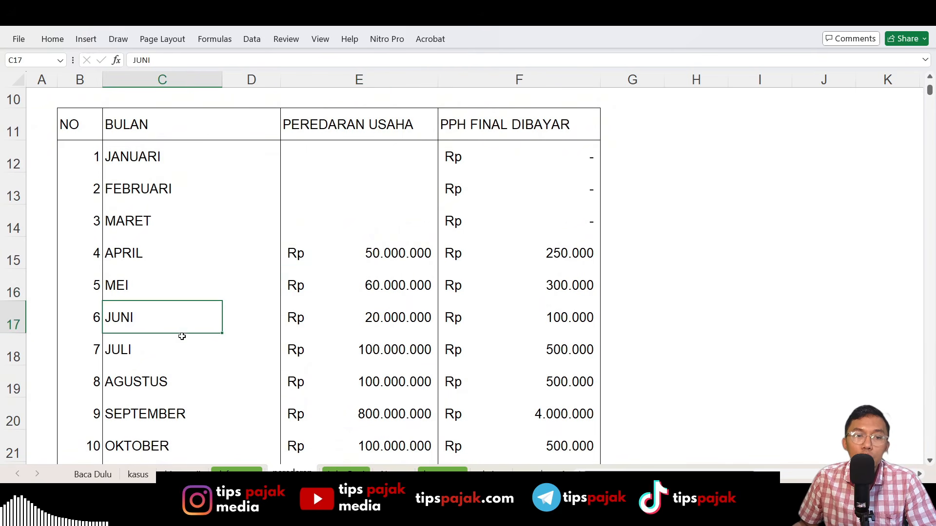
scroll(263, 297, down, 1)
drag(369, 164, 393, 414)
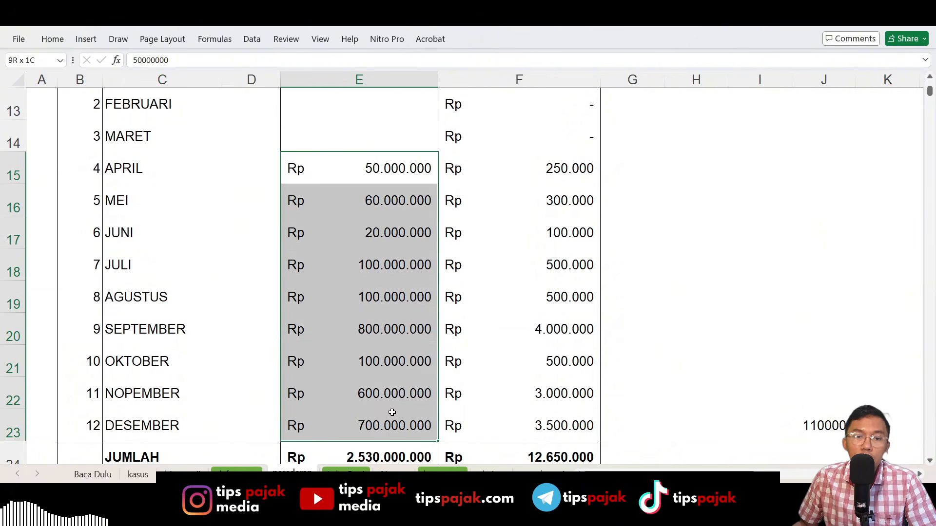
Step: Check April's PPh Final Dibayar formula against its turnover and review both columns down to the Jumlah row
scroll(536, 272, up, 3)
click(548, 260)
click(557, 374)
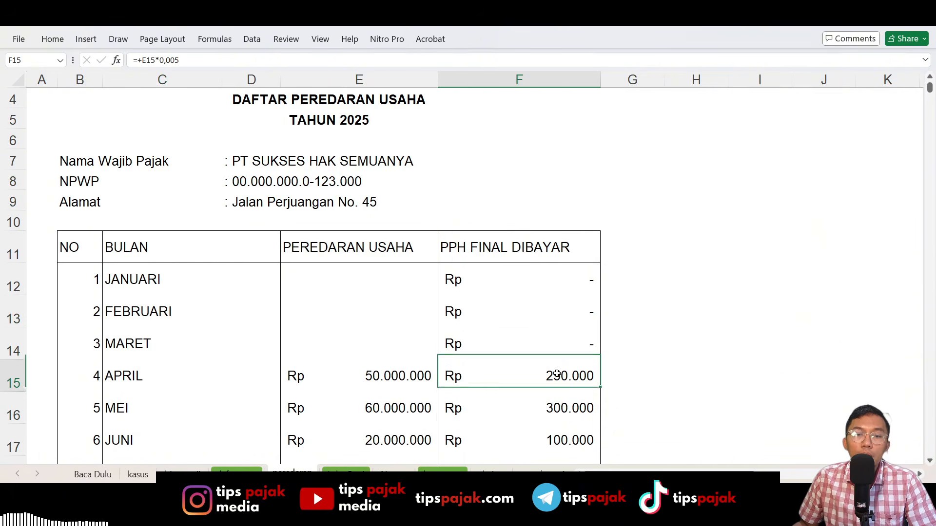
scroll(499, 300, down, 1)
scroll(499, 299, down, 1)
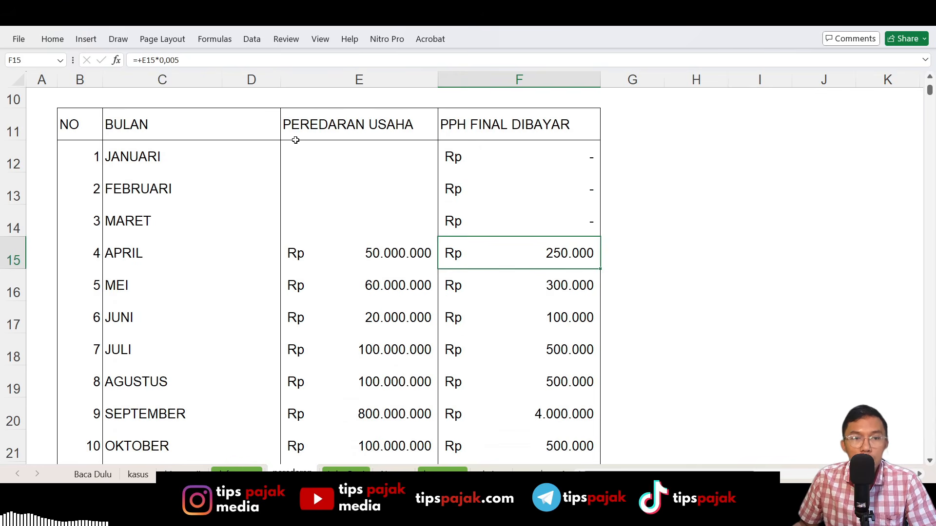
scroll(582, 288, down, 2)
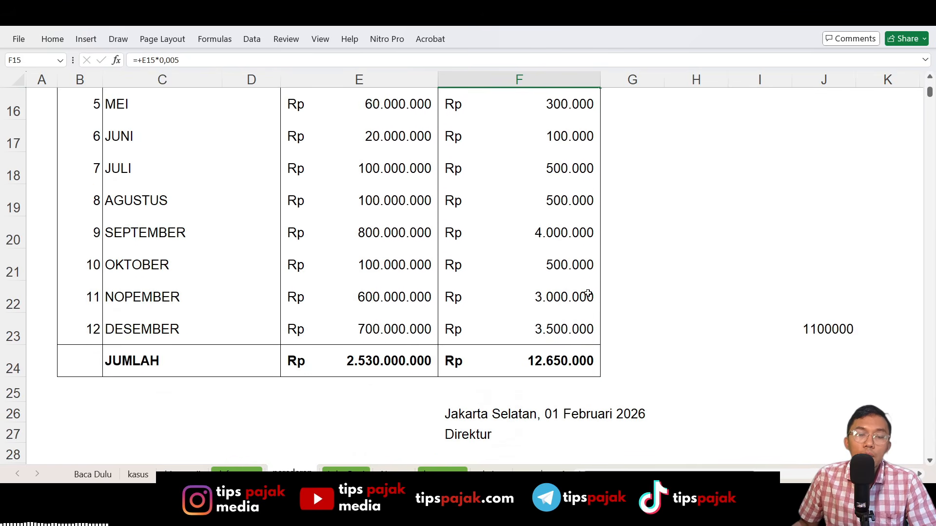
scroll(588, 293, up, 2)
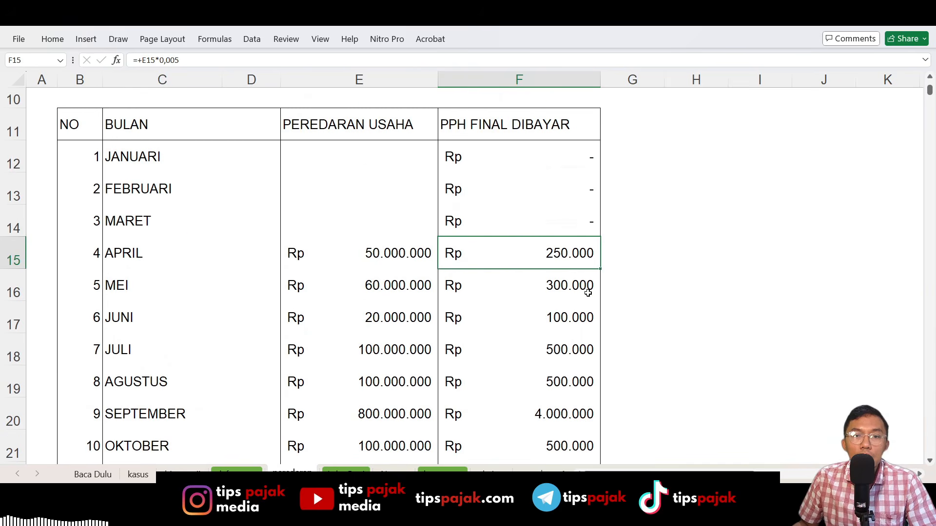
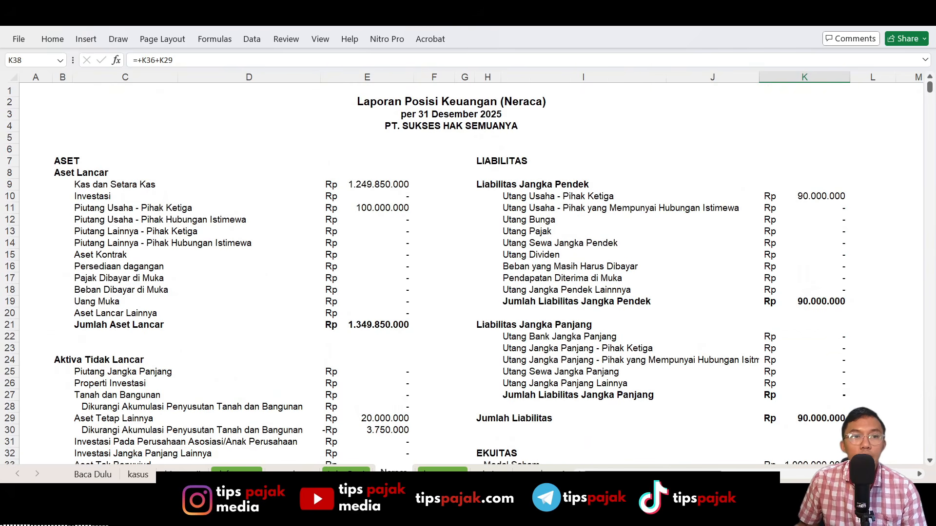
Step: Review the Neraca's asset, liability and equity sections and check the sheet's one-page layout in print preview
scroll(497, 309, down, 3)
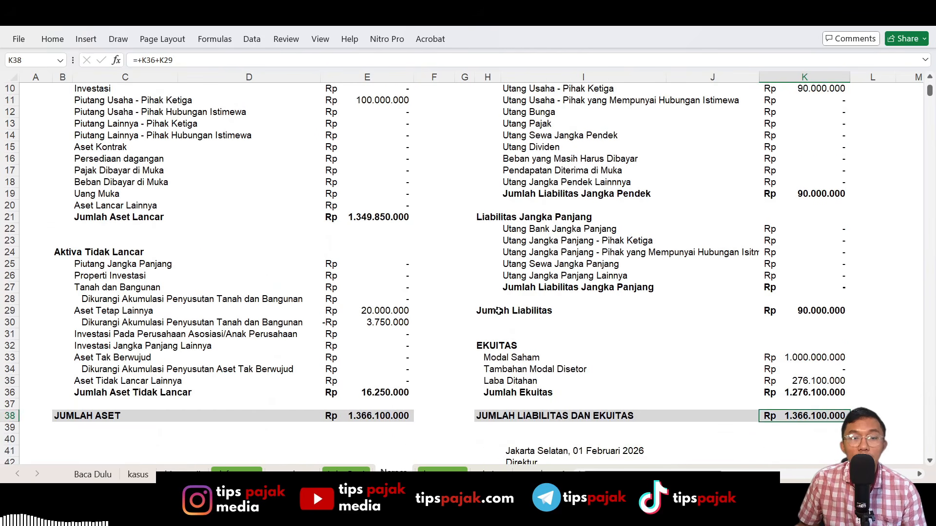
scroll(497, 311, up, 3)
key(ctrl+p)
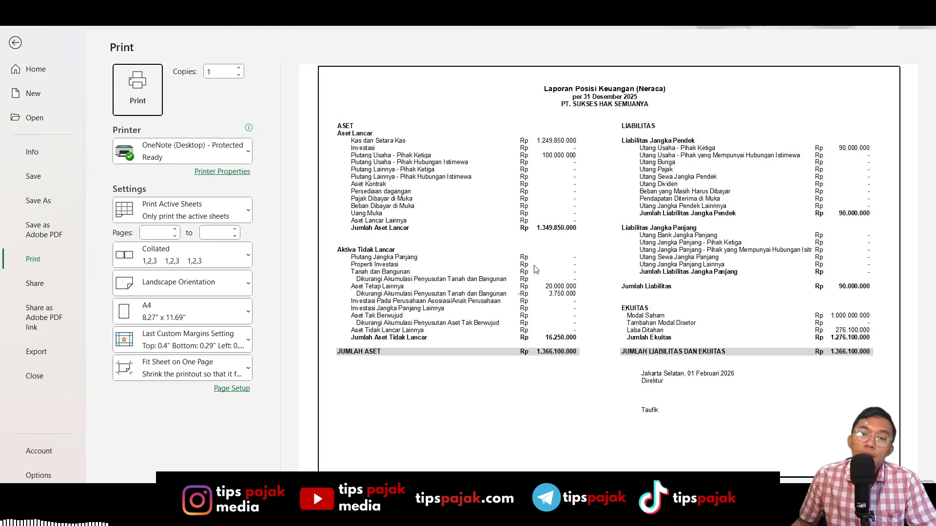
key(Escape)
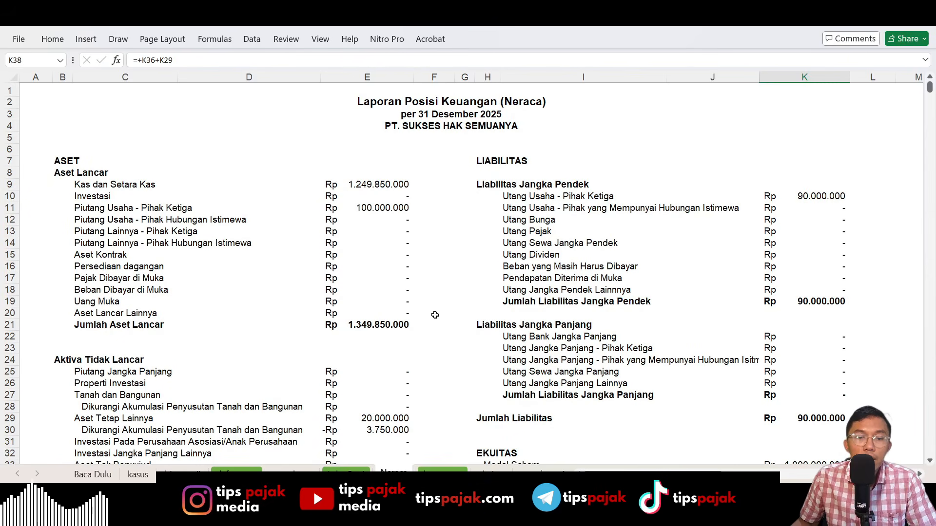
click(434, 315)
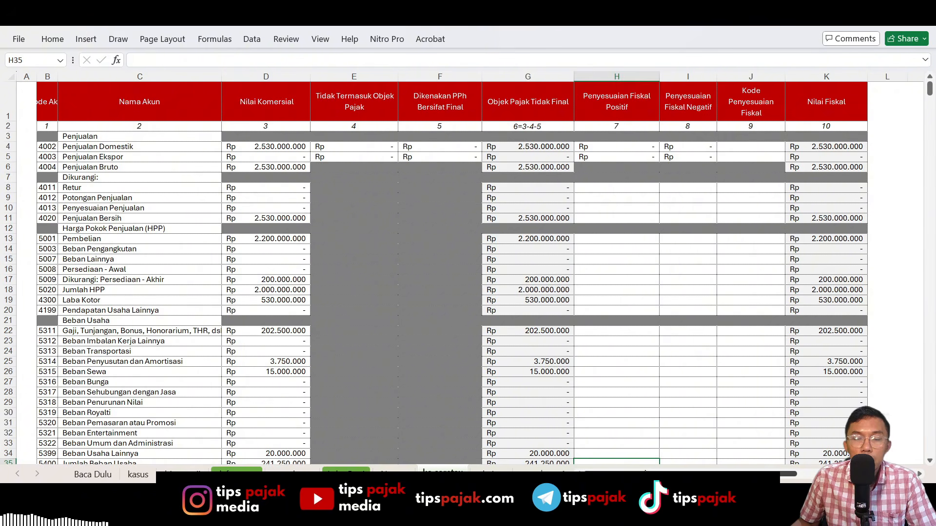
Step: Review the source sheets daftar aset, peredaran, Laba Rugi and Neraca in turn, and return to ke coretax
click(594, 333)
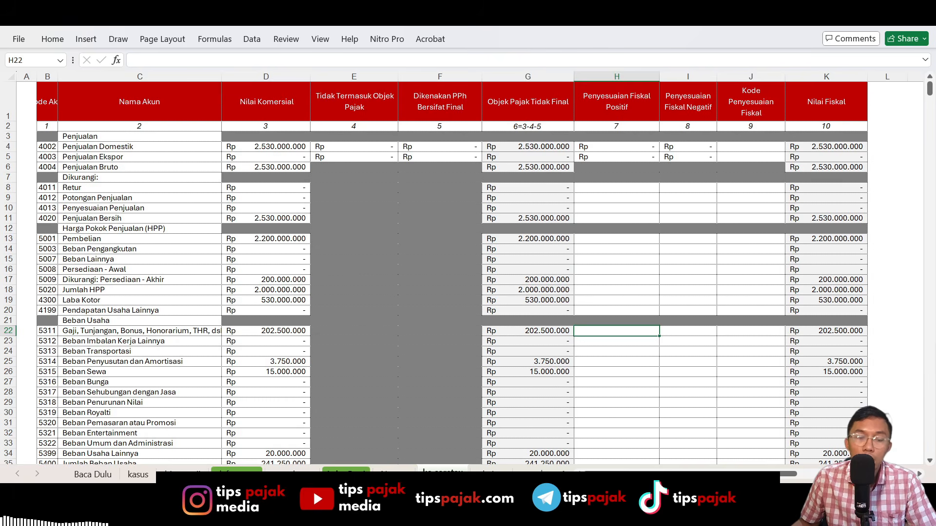
click(346, 474)
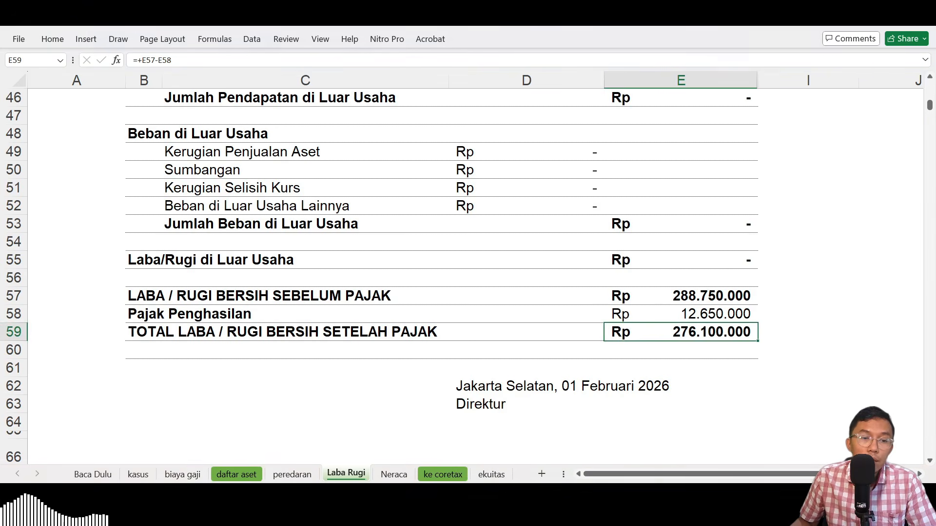
click(257, 476)
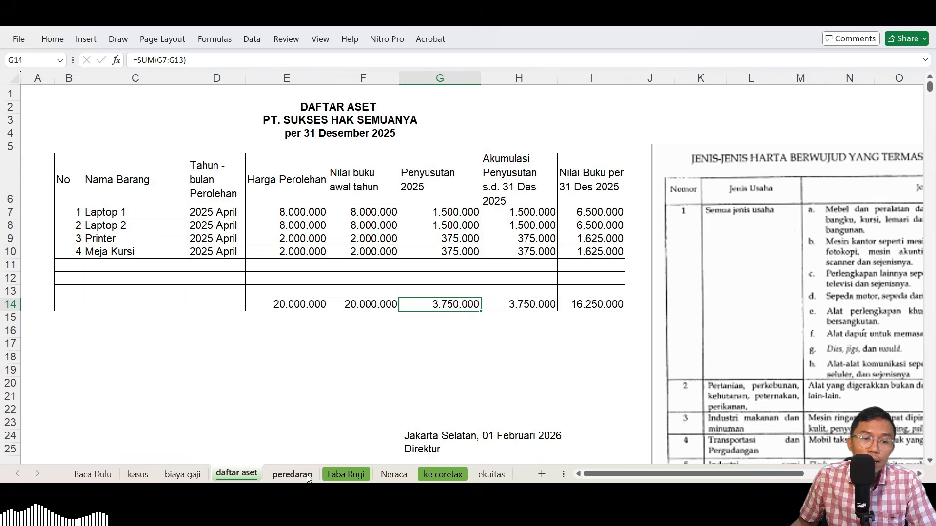
click(292, 474)
click(346, 474)
click(410, 476)
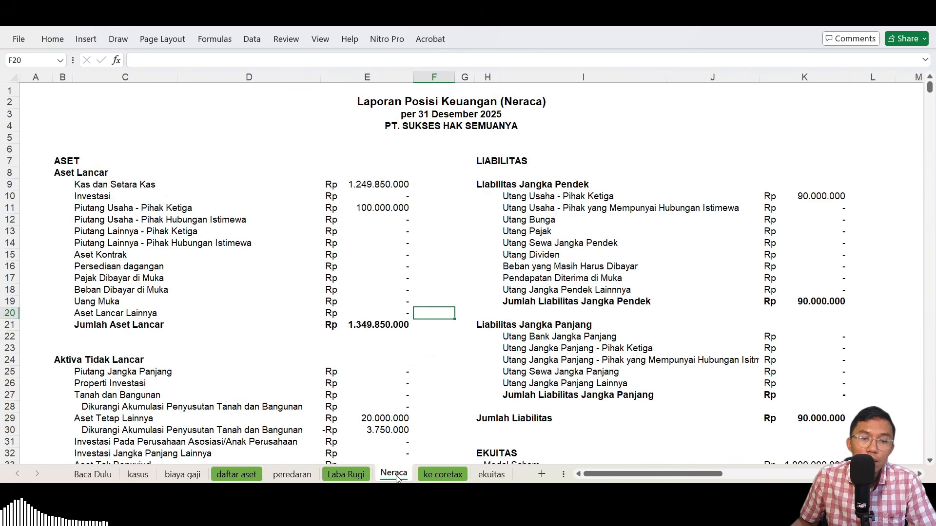
click(458, 476)
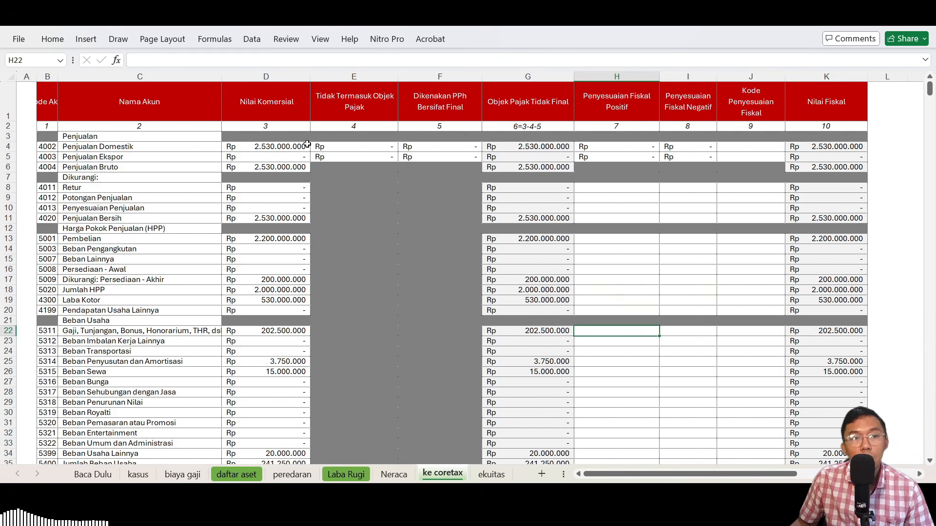
Step: Examine the Nama Akun list in ke coretax from Penjualan through the non-operating income and expense accounts
drag(118, 149, 130, 412)
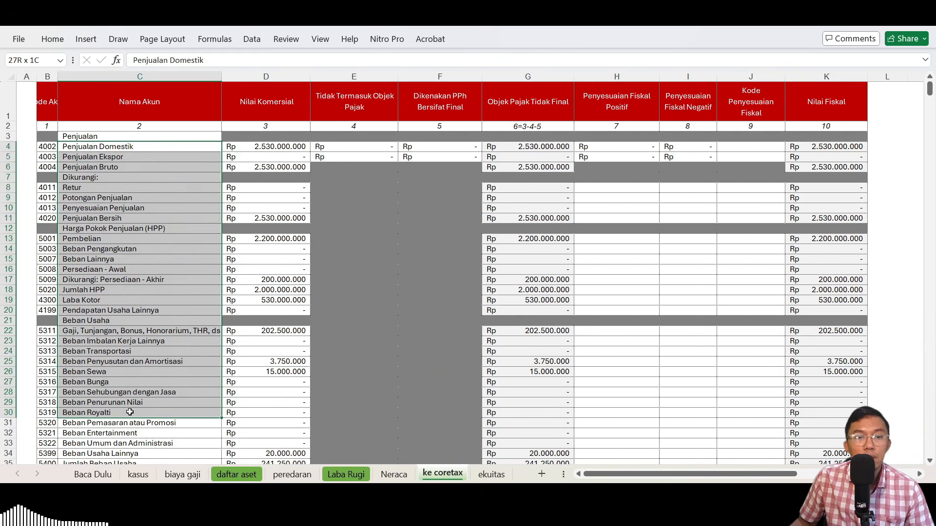
click(559, 309)
scroll(425, 325, down, 3)
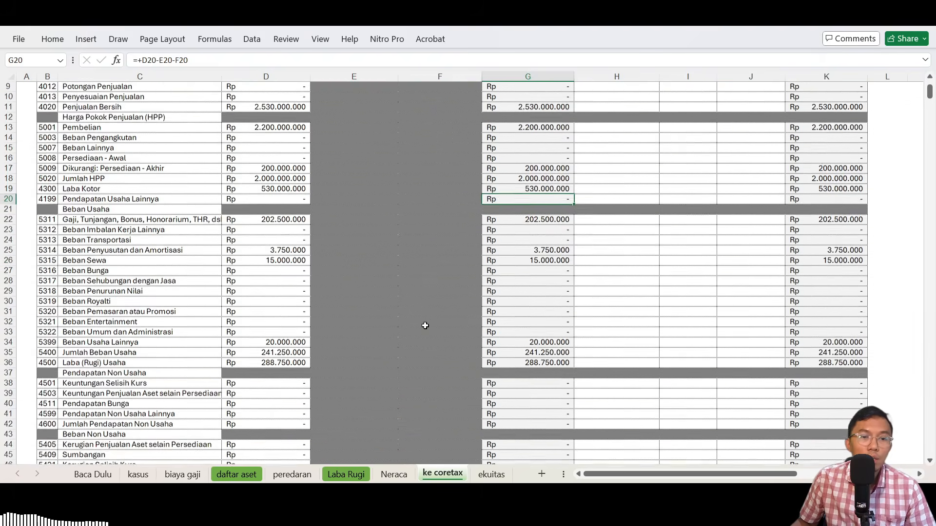
scroll(425, 326, down, 3)
scroll(424, 323, up, 6)
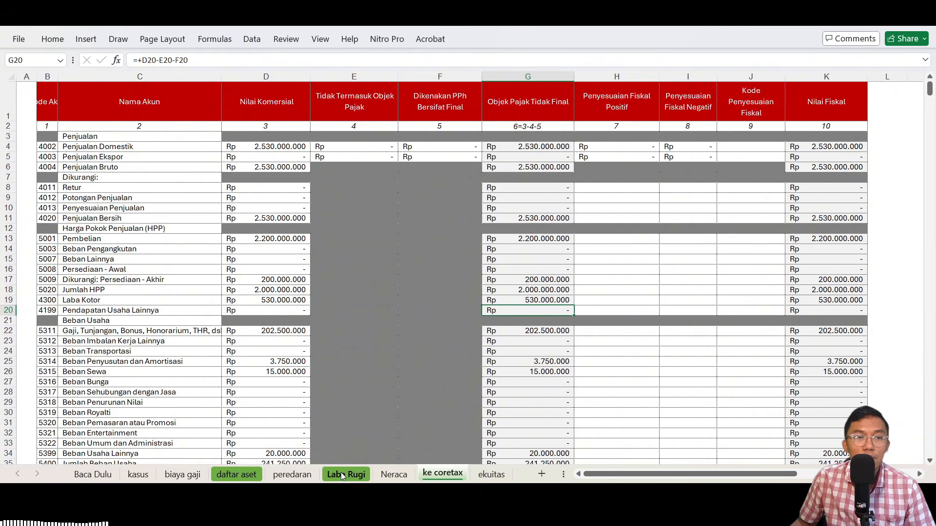
click(150, 138)
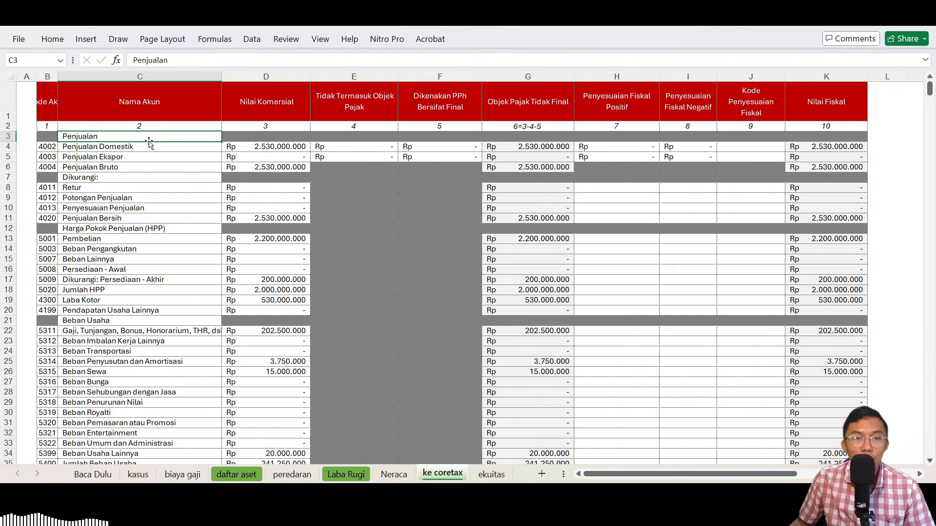
Step: Compare the Laba Rugi statement with ke coretax and check the Nilai Komersial formulas for domestic, gross and net sales
click(347, 474)
scroll(492, 439, up, 15)
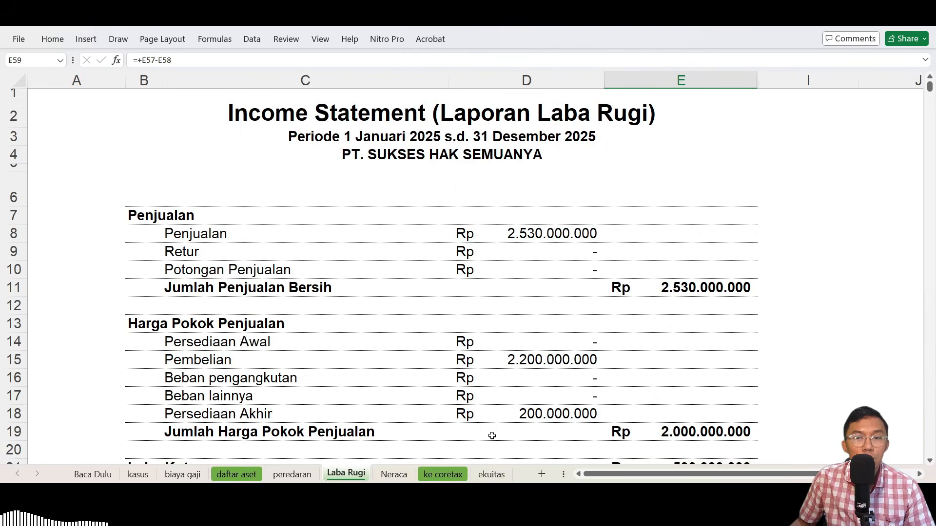
scroll(491, 436, down, 3)
click(442, 475)
click(270, 147)
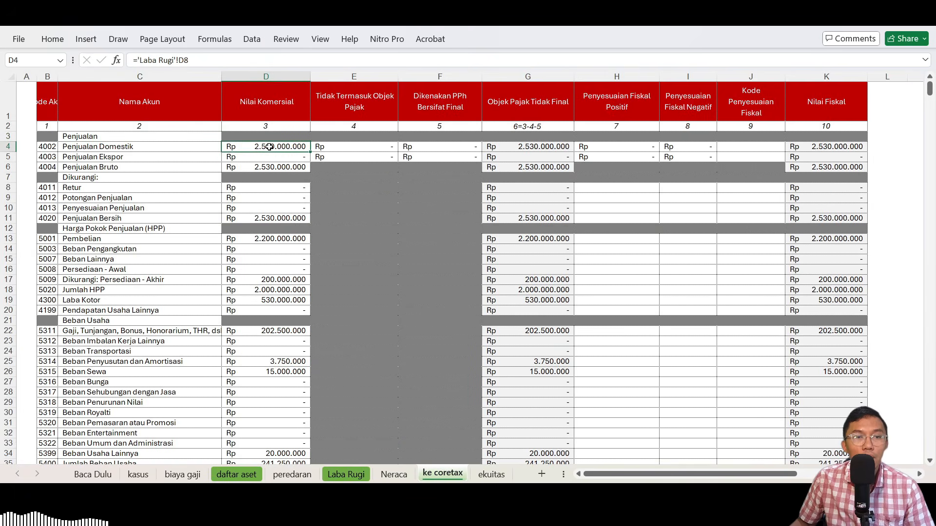
click(270, 167)
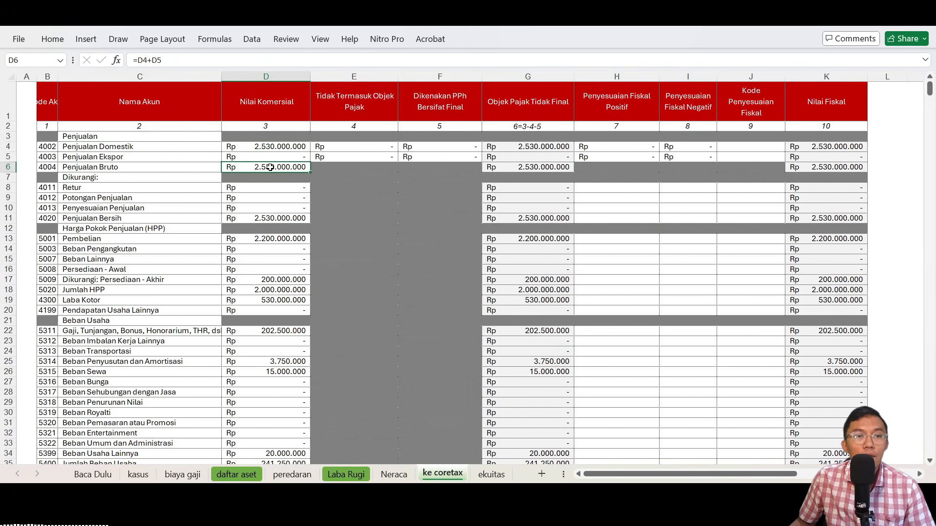
click(270, 219)
Step: Check the Nilai Komersial formulas in the Harga Pokok Penjualan section, from Pembelian through Persediaan - Akhir to Jumlah HPP
click(267, 258)
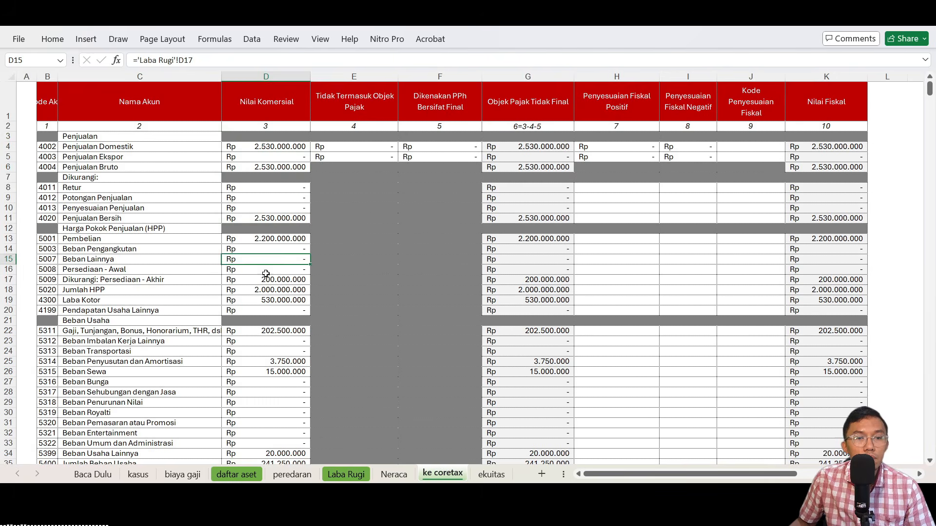
click(262, 241)
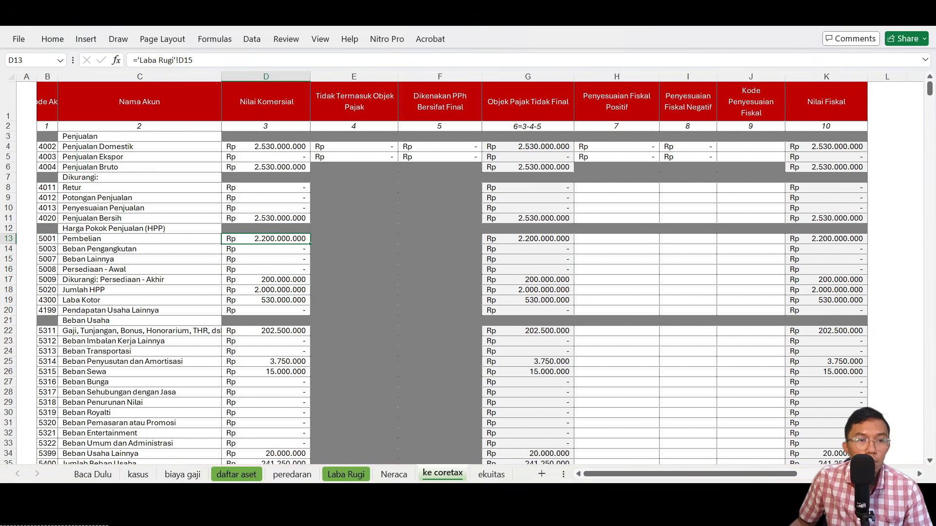
click(272, 250)
click(276, 259)
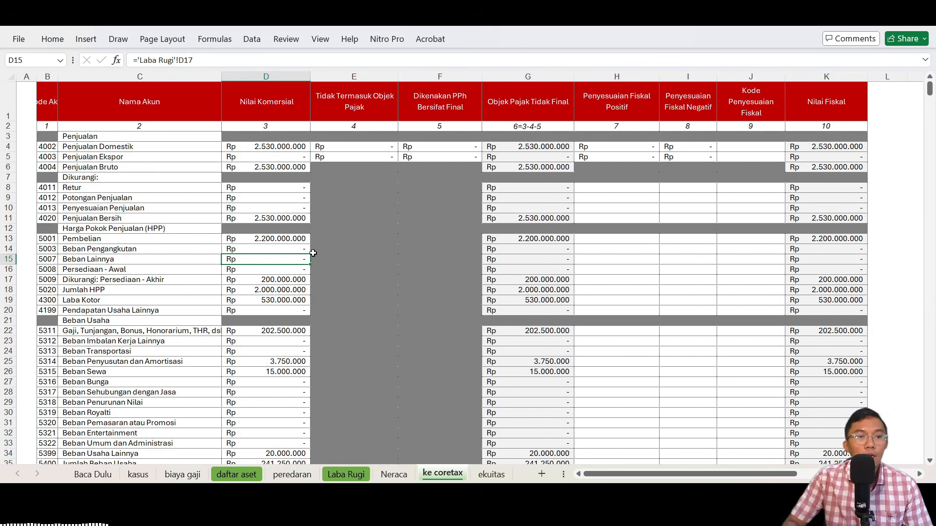
key(Down)
key(Down)
key(Down)
key(Up)
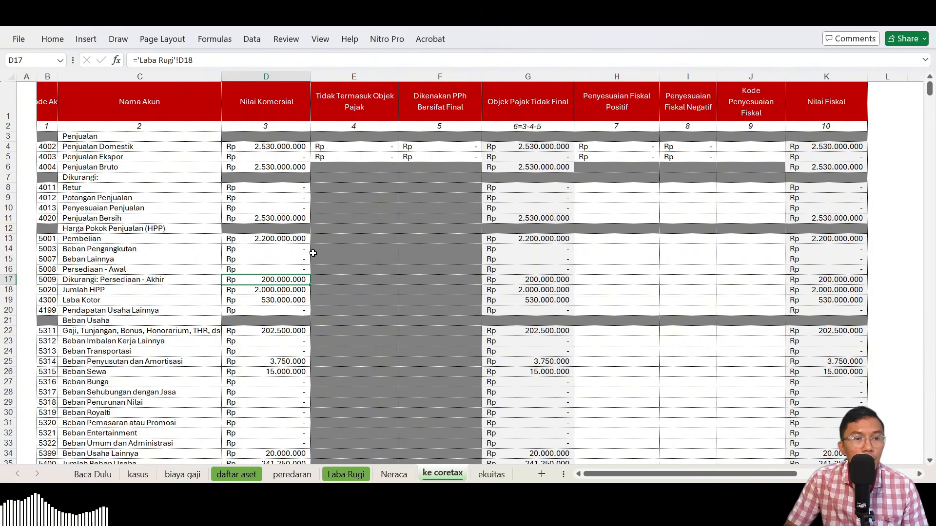
key(Down)
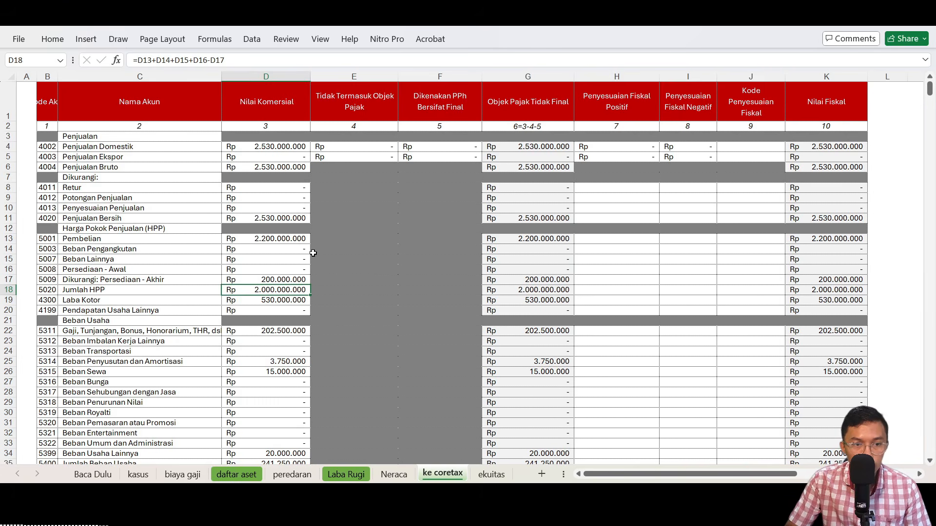
key(Up)
key(Down)
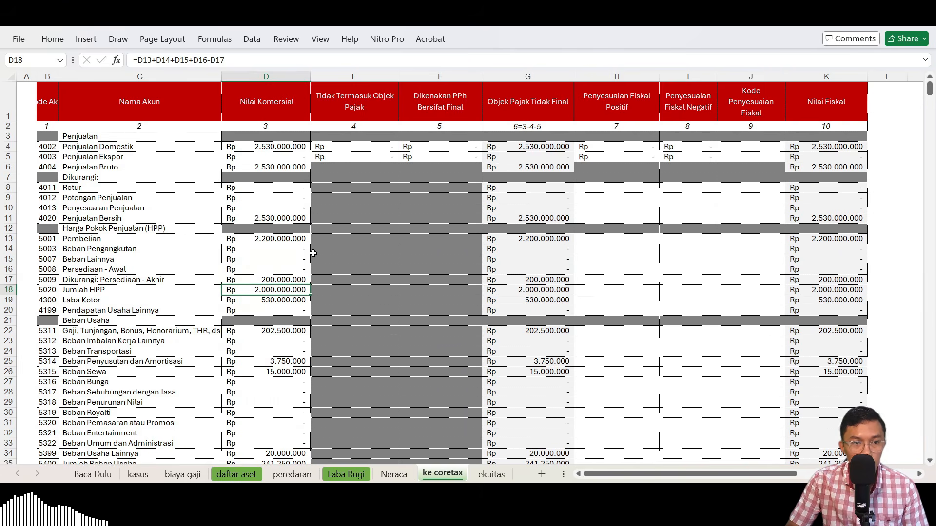
key(Up)
key(Down)
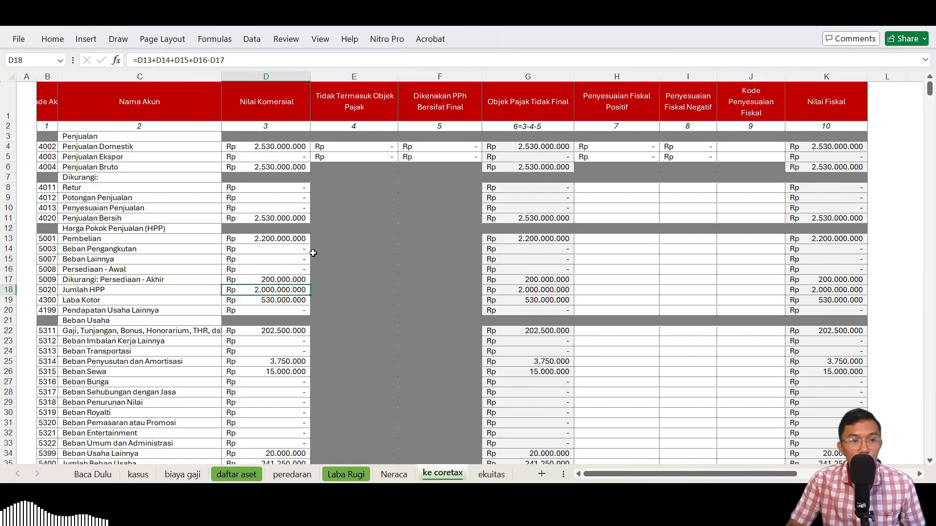
Step: Check the Nilai Komersial links to Laba Rugi in the Beban Usaha section, from Gaji to Beban Penyusutan dan Amortisasi
key(Down)
key(Down)
key(Down)
key(Down)
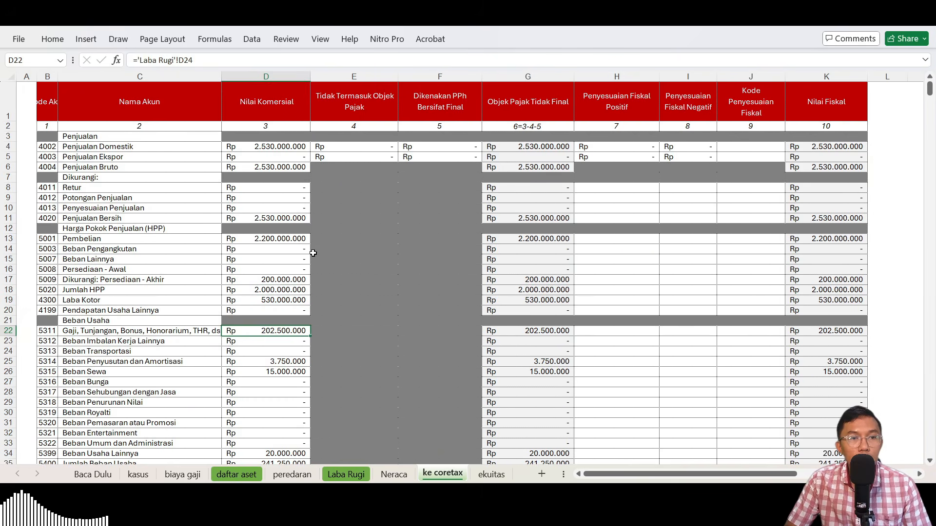
key(Down)
key(Up)
key(Down)
key(Down)
key(Down)
key(Down)
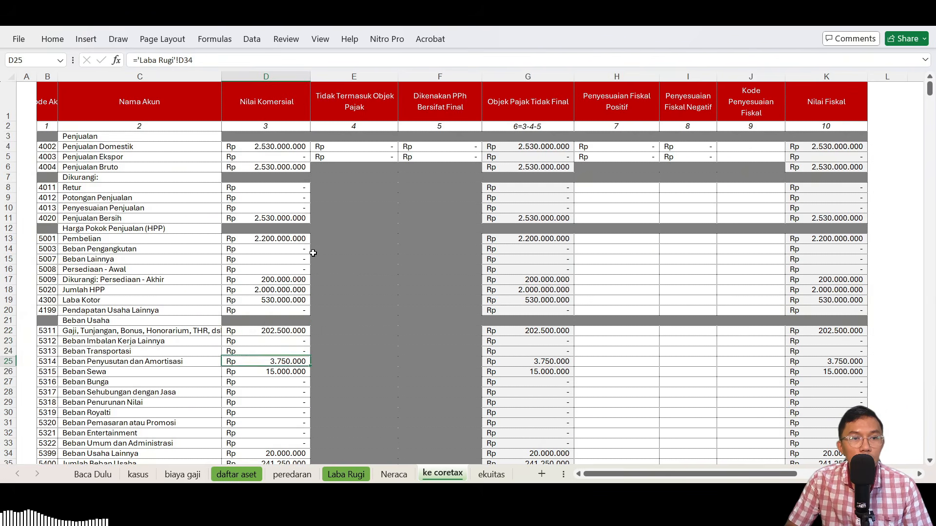
key(Up)
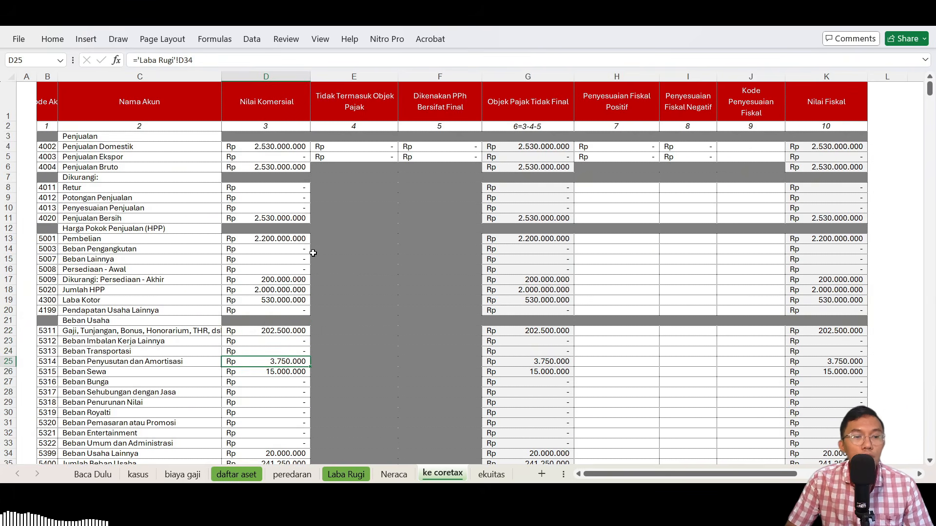
Step: Check the Nilai Komersial links to Laba Rugi for the operating expenses from Beban Sewa through Beban Umum dan Administrasi
key(Down)
key(Down)
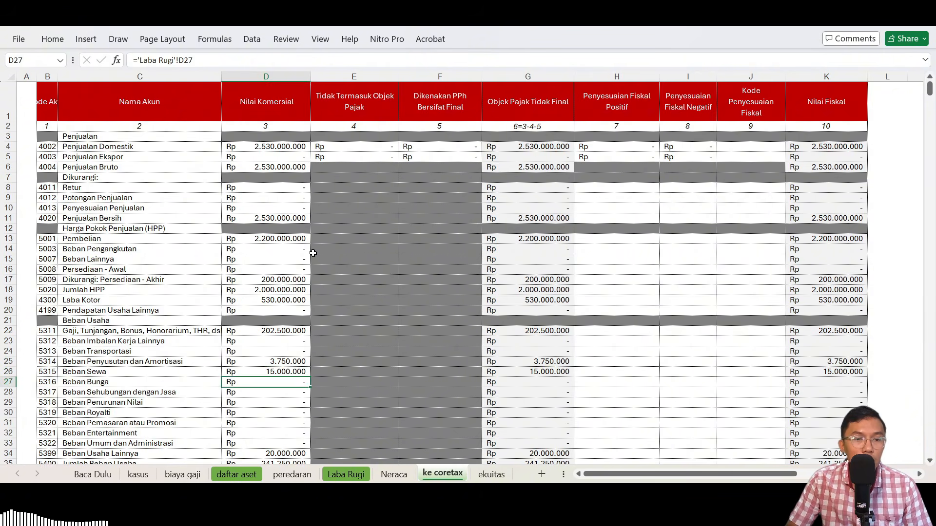
key(Down)
key(Down)
key(Down)
key(Up)
key(Up)
key(Up)
key(Down)
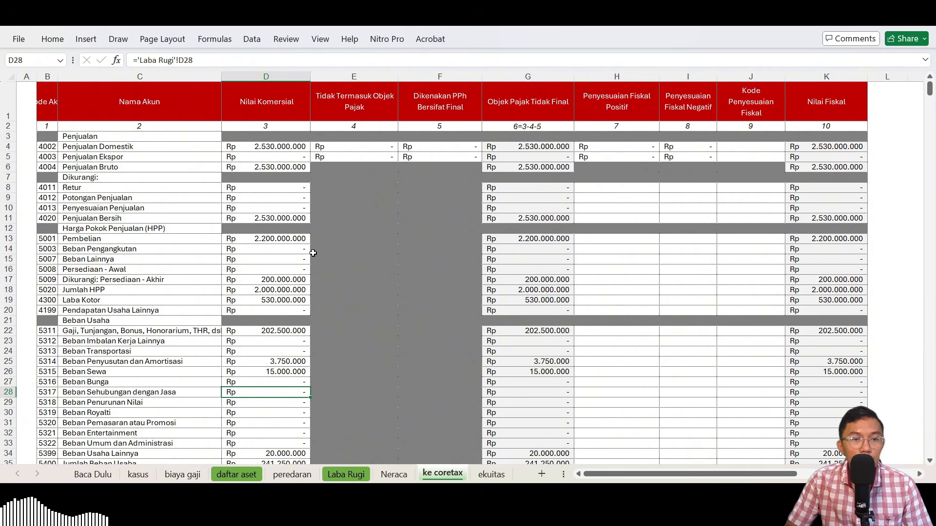
key(Down)
key(Down)
key(Down)
key(Down)
key(Down)
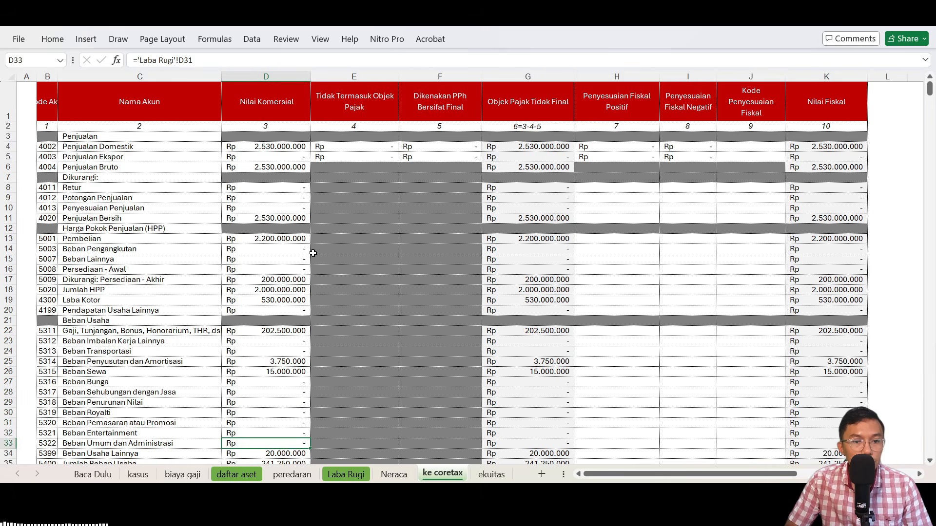
key(Down)
key(Up)
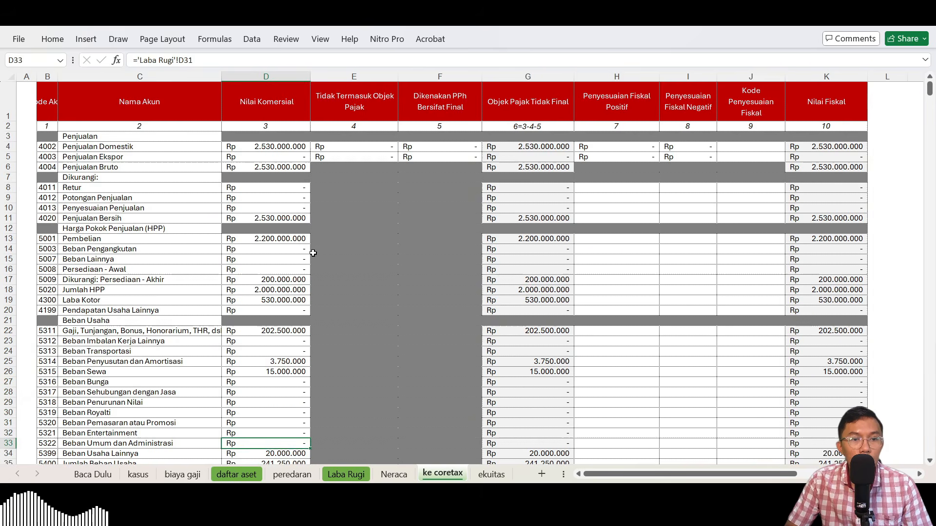
key(Up)
key(Down)
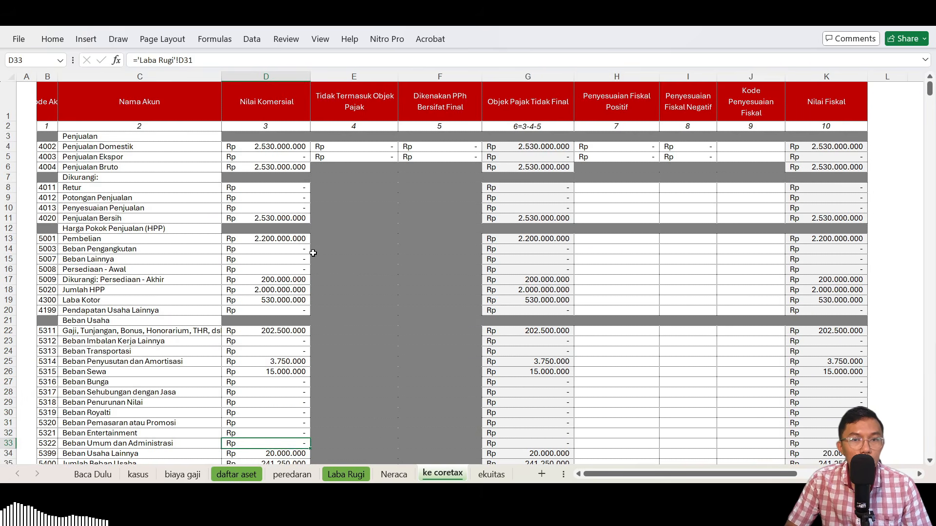
Step: Check the Nilai Komersial formulas for Beban Usaha Lainnya, Jumlah Beban Usaha and Laba (Rugi) Usaha
key(Down)
key(Down)
key(Down)
key(Up)
key(Up)
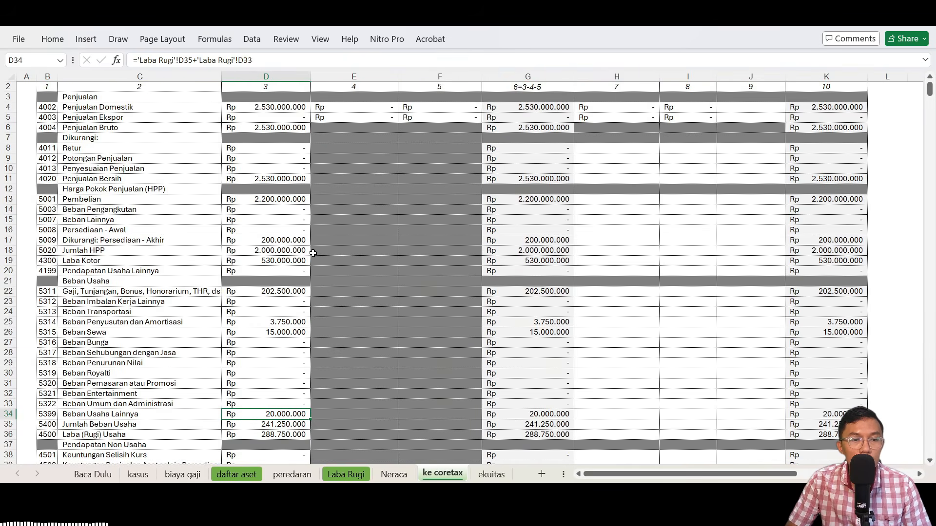
key(Down)
key(Down)
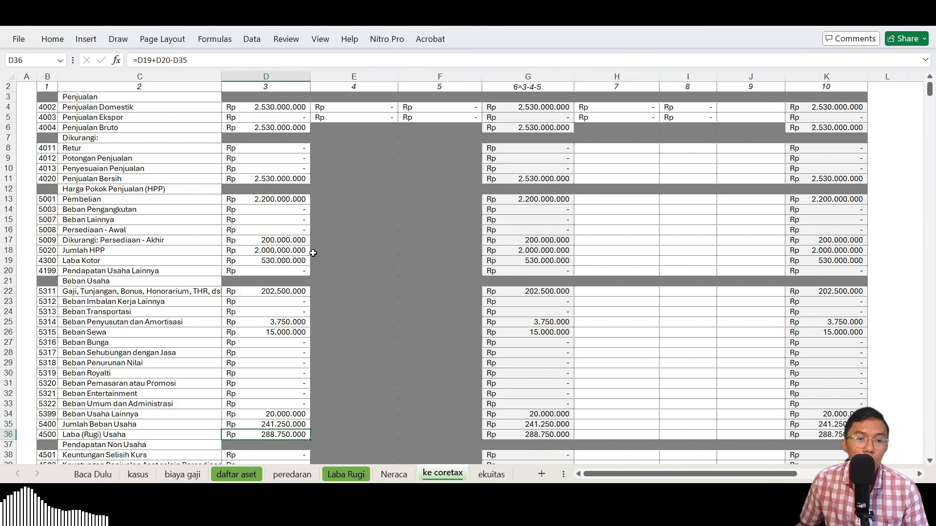
Step: Compare Laba/Rugi Usaha in the Laba Rugi sheet with ke coretax and check the Laba (Rugi) Sebelum Pajak formula
click(345, 474)
scroll(695, 328, down, 8)
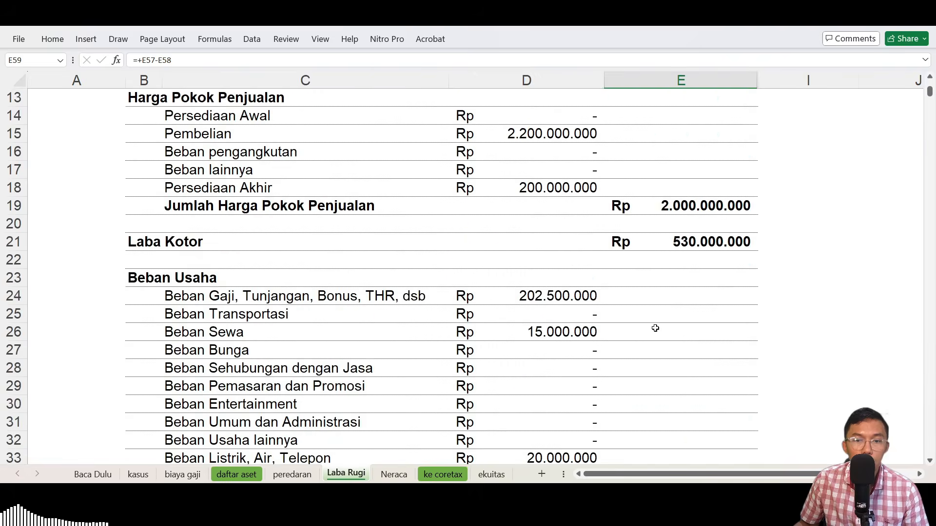
click(724, 273)
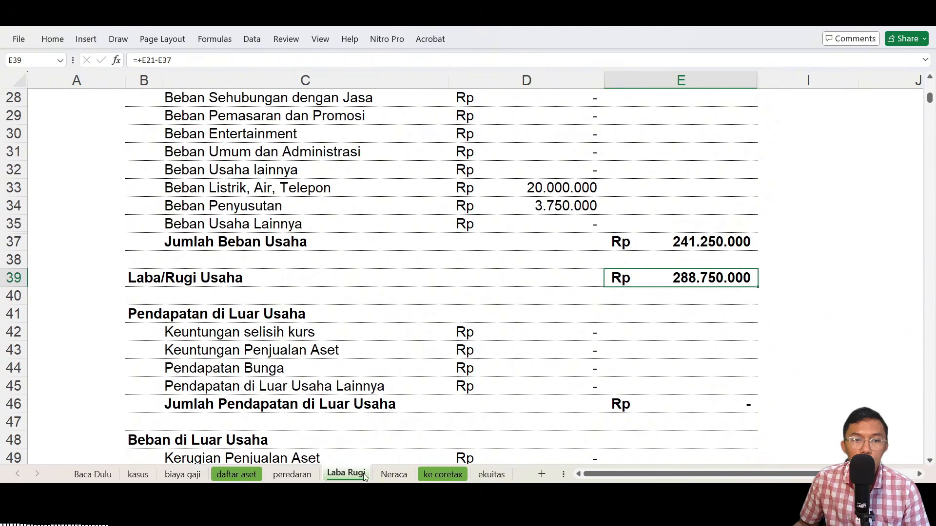
click(393, 474)
click(443, 474)
scroll(390, 425, down, 5)
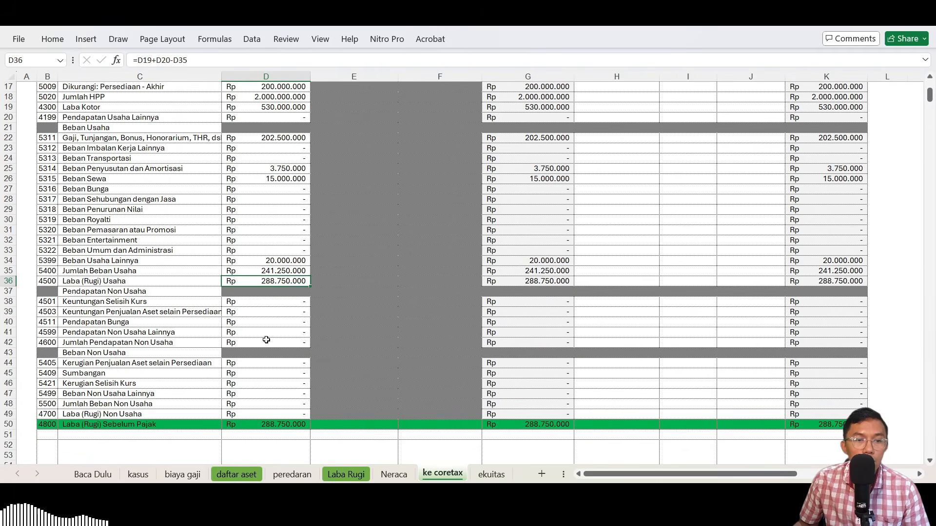
click(278, 424)
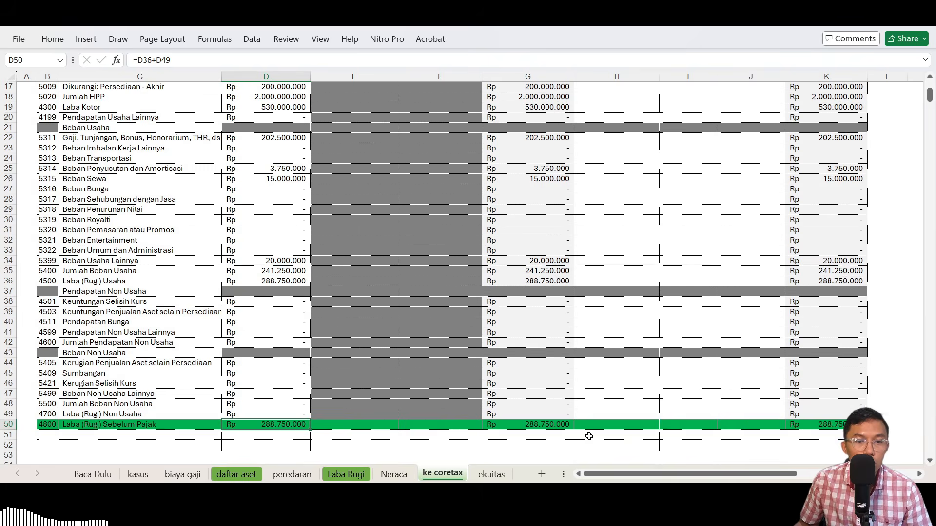
Step: Review the ke coretax column headings from Nilai Komersial through the final-tax and fiscal adjustment columns to Nilai Fiskal
scroll(700, 419, up, 5)
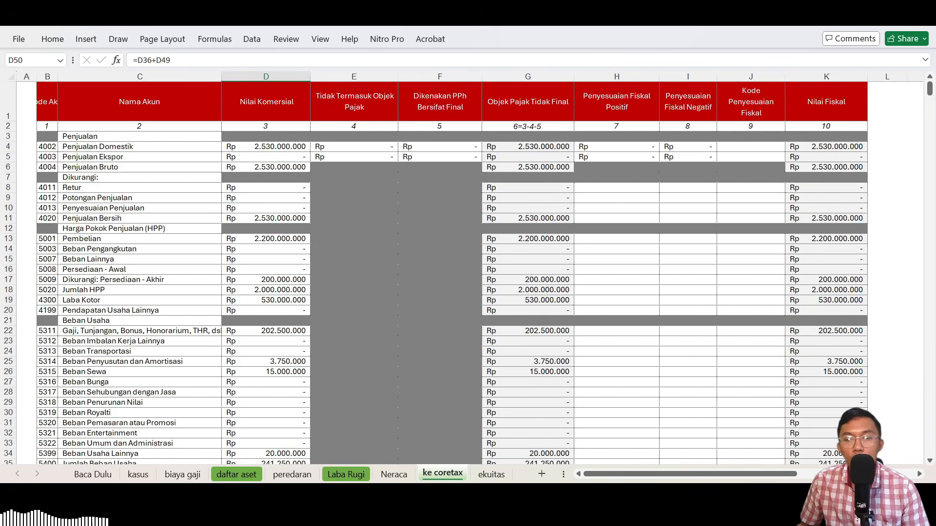
click(439, 156)
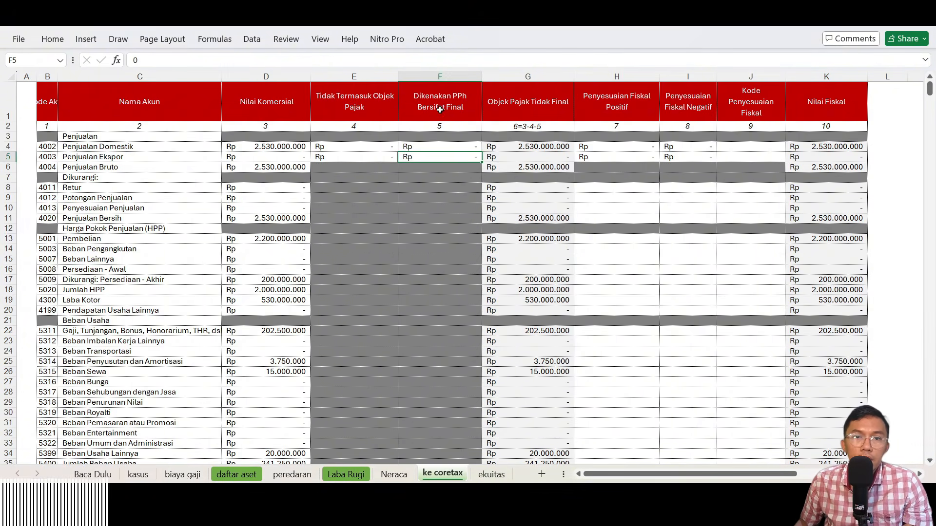
click(280, 99)
click(366, 103)
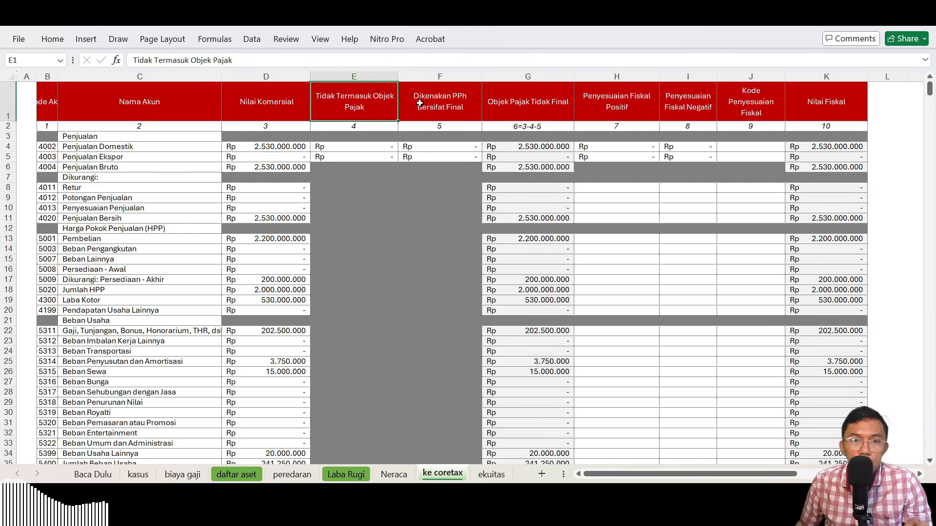
click(437, 103)
click(526, 101)
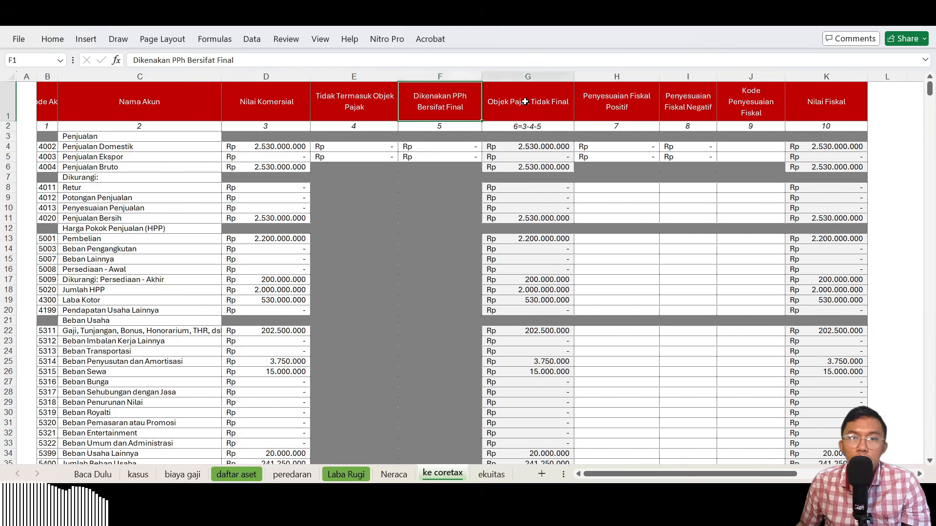
click(624, 101)
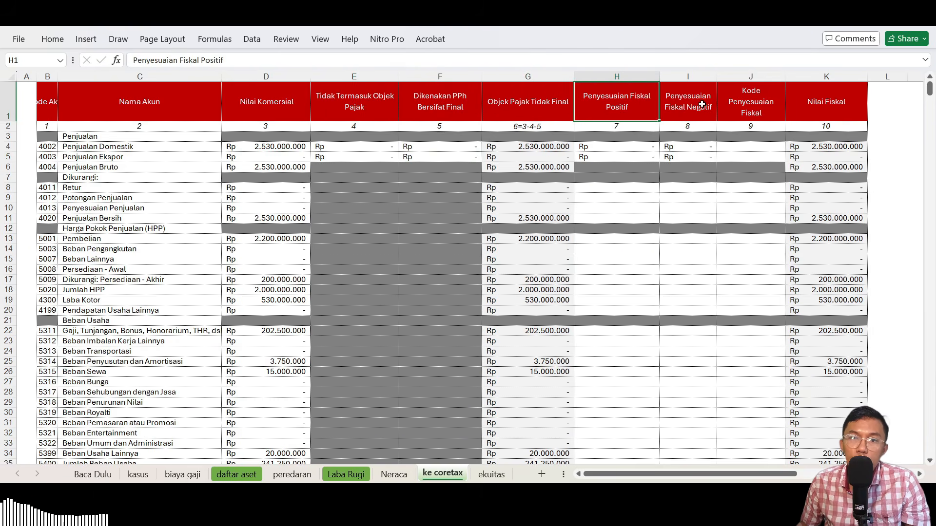
click(701, 103)
click(749, 107)
click(836, 106)
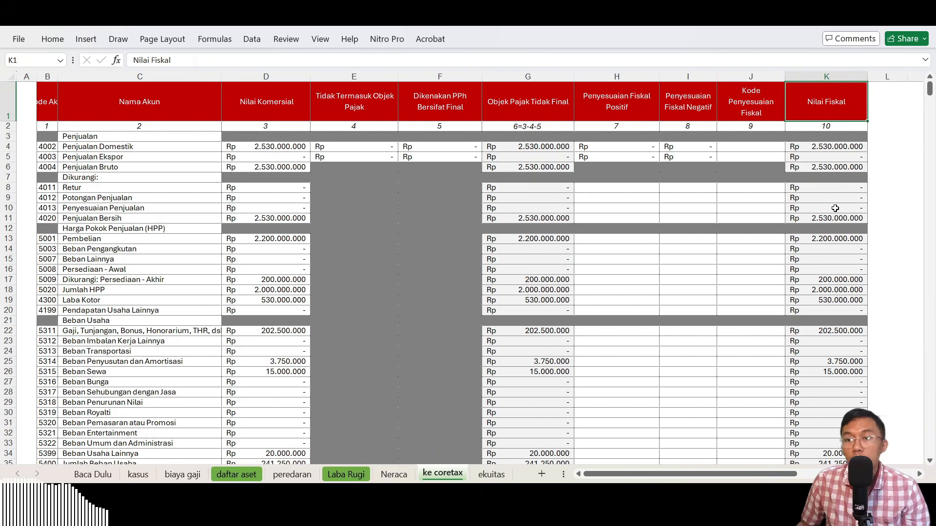
scroll(837, 149, down, 3)
scroll(837, 155, up, 3)
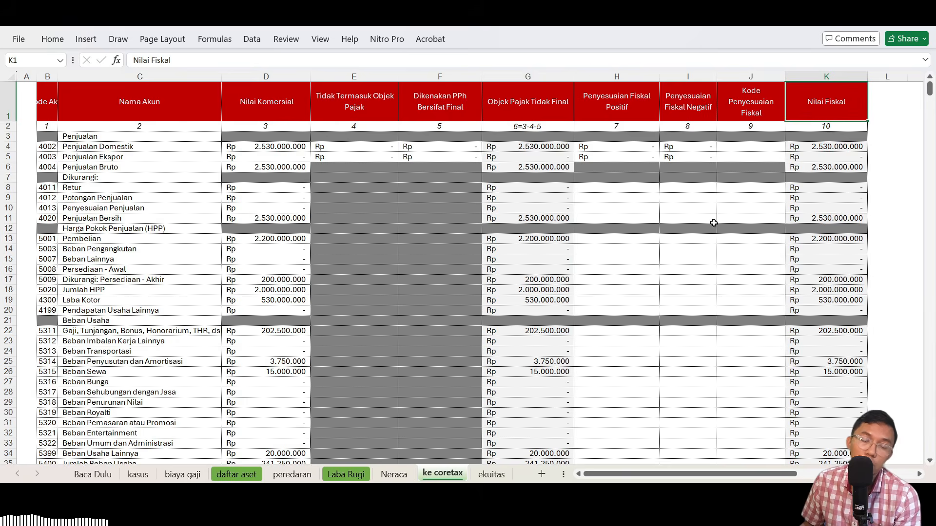
Step: Widen column B in ke coretax so the KODE AKUN heading of the balance sheet section fits
scroll(711, 235, down, 1)
scroll(711, 235, down, 13)
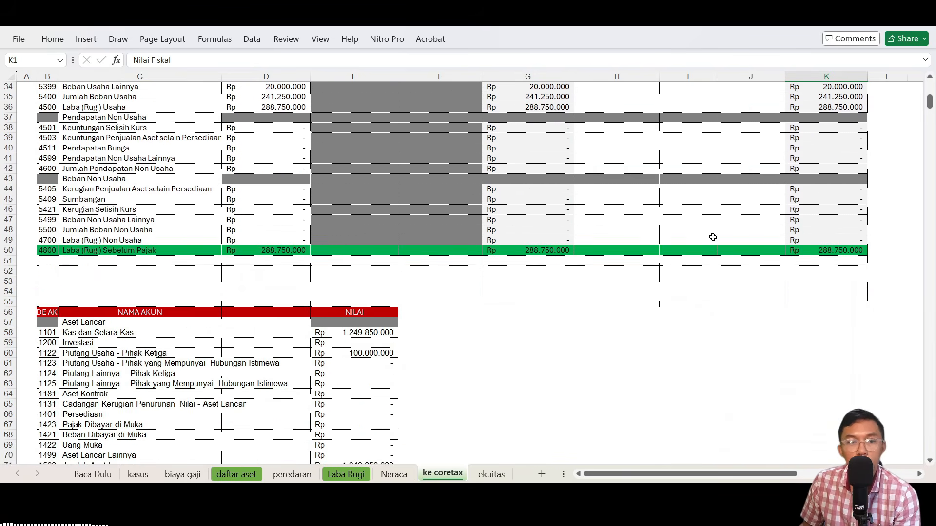
scroll(712, 236, down, 2)
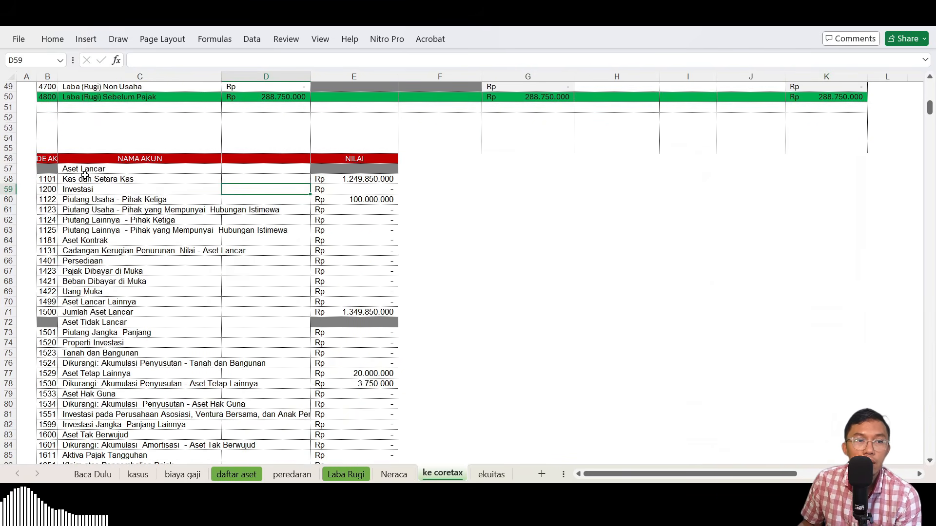
click(47, 159)
drag(57, 80, 93, 79)
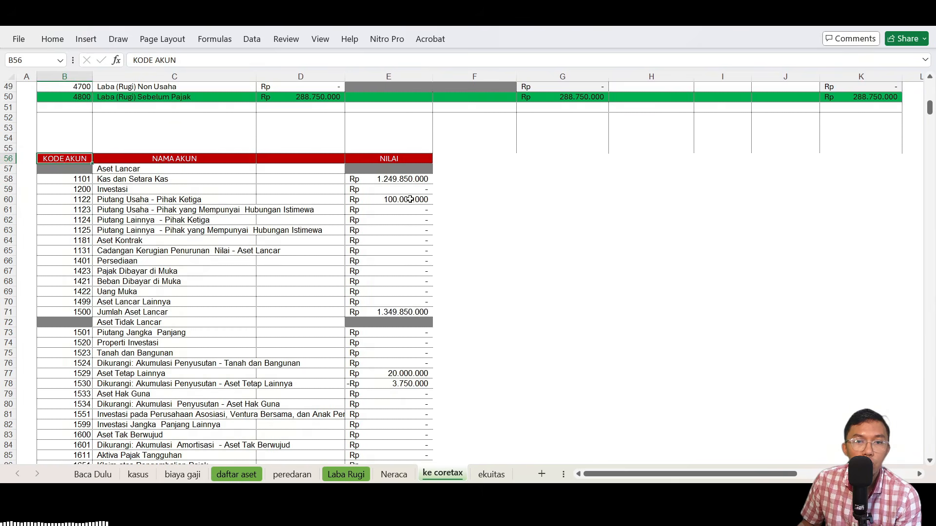
Step: Examine the balance sheet accounts and their NILAI amounts in ke coretax, from Aset Lancar through Jumlah Liabilitas dan Ekuitas
click(410, 169)
scroll(414, 205, down, 9)
scroll(423, 270, down, 7)
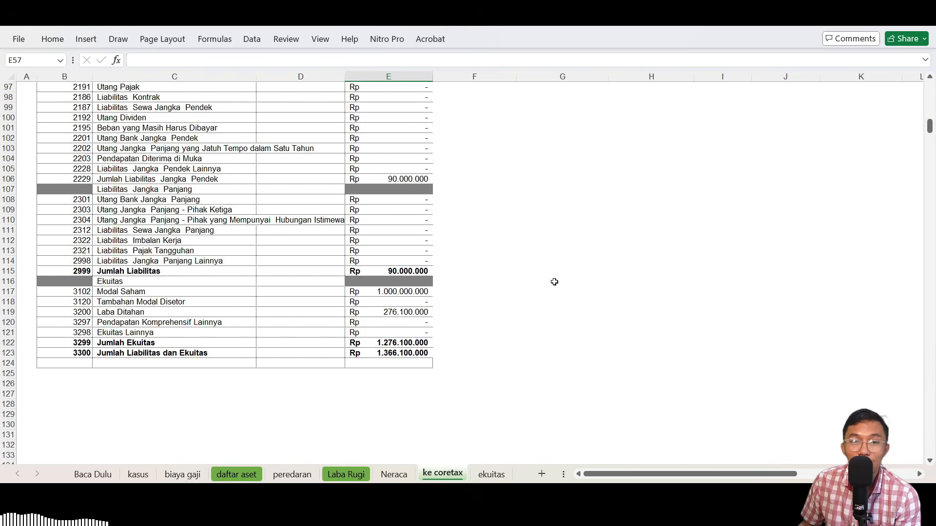
scroll(486, 303, up, 1)
scroll(486, 304, up, 20)
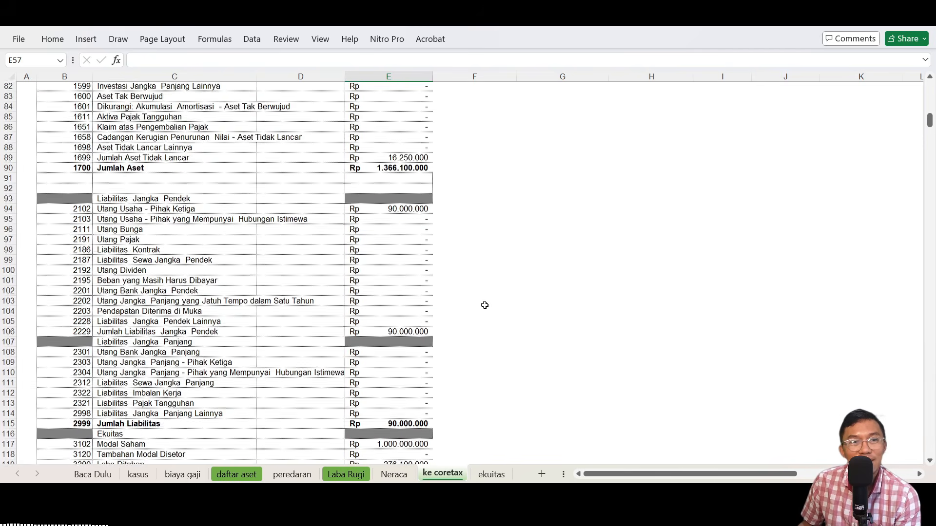
scroll(490, 318, up, 8)
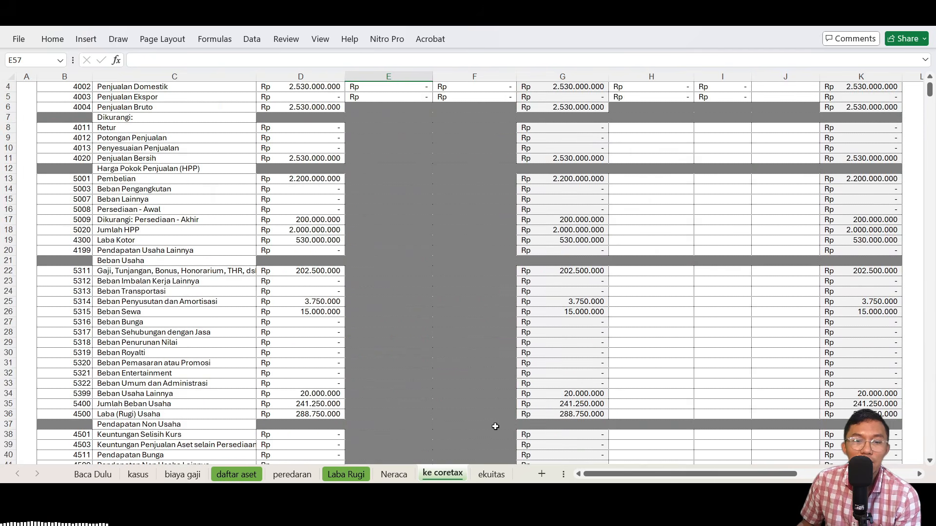
Step: Revisit the ekuitas, ke coretax, daftar aset, Laba Rugi and Neraca sheets as the set of reports for Coretax
click(492, 474)
click(442, 474)
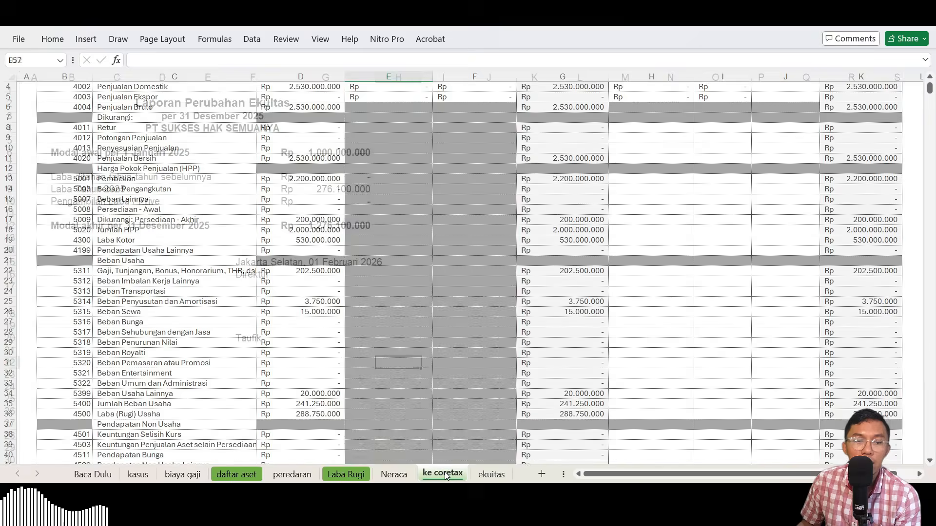
click(242, 479)
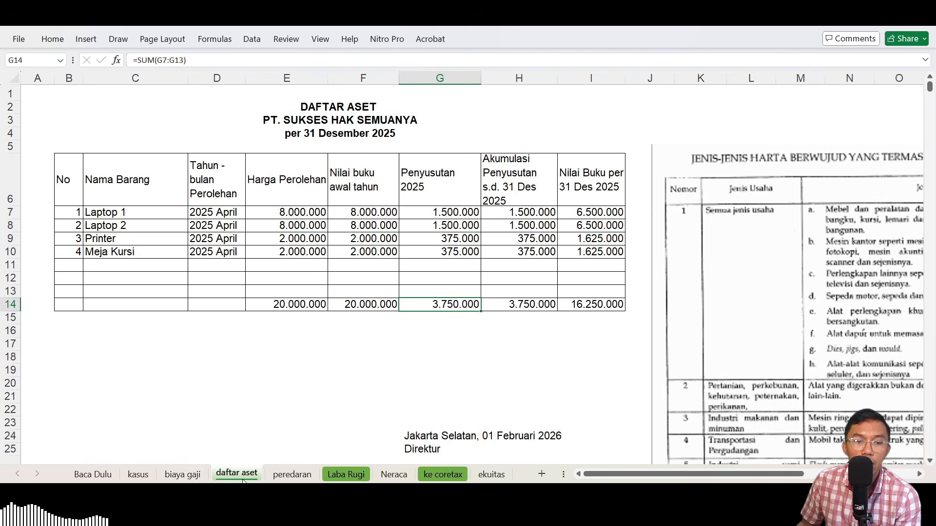
click(346, 475)
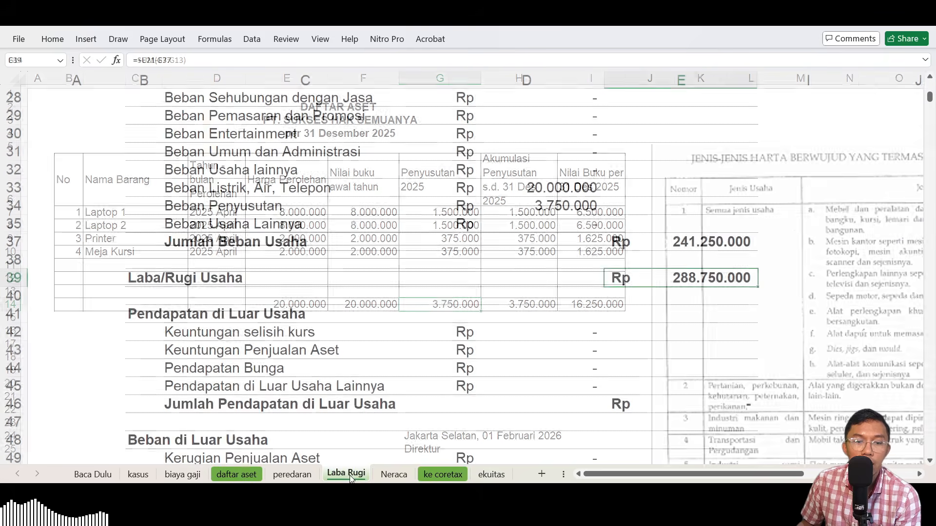
click(387, 472)
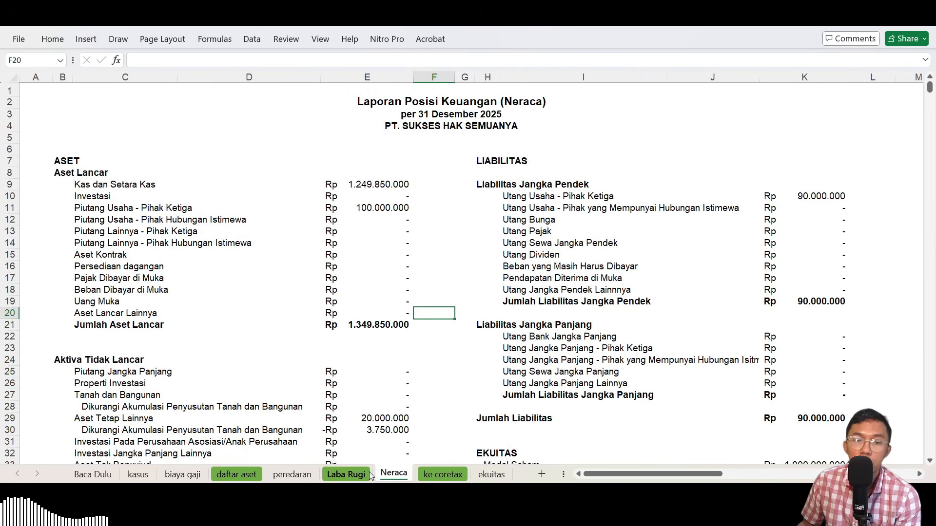
Step: Examine the Laporan Perubahan Ekuitas in the ekuitas sheet, checking the cells from Modal awal through Laba Tahun 2025 and Prive to Modal akhir
click(493, 475)
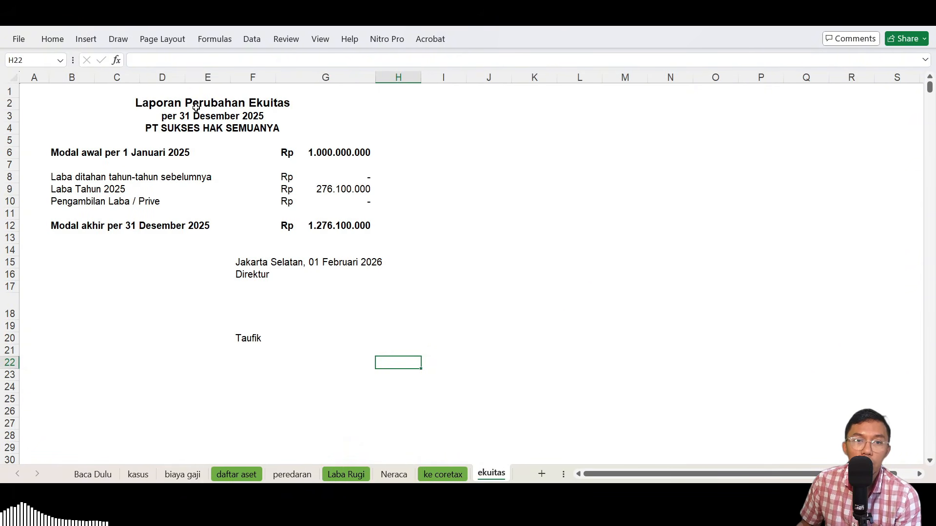
click(85, 153)
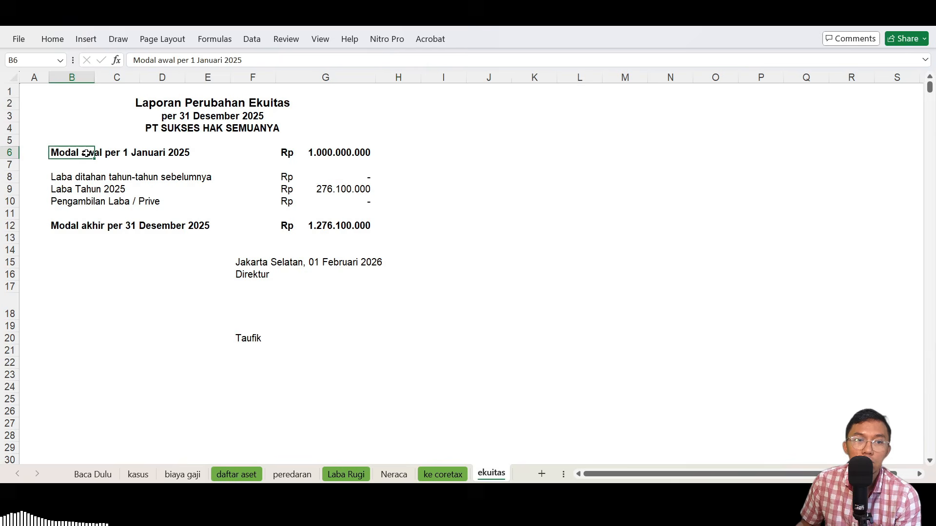
click(355, 155)
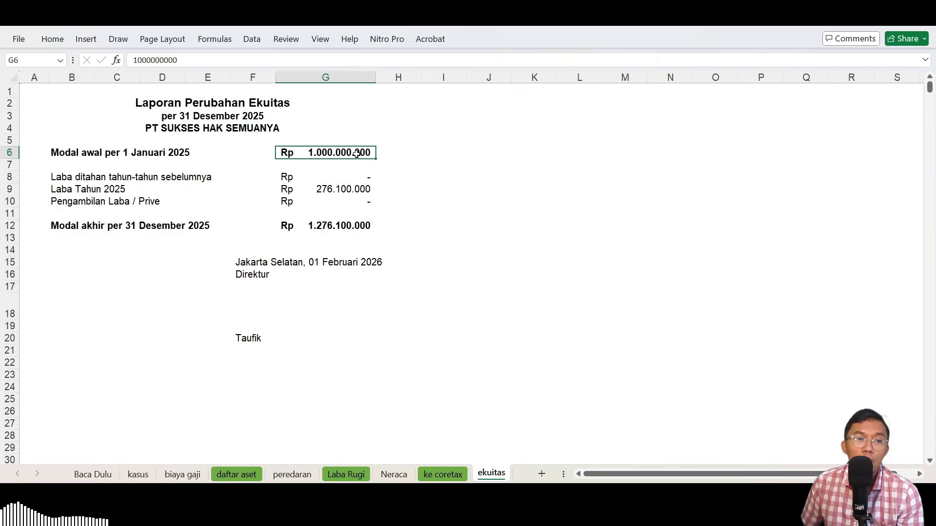
click(352, 175)
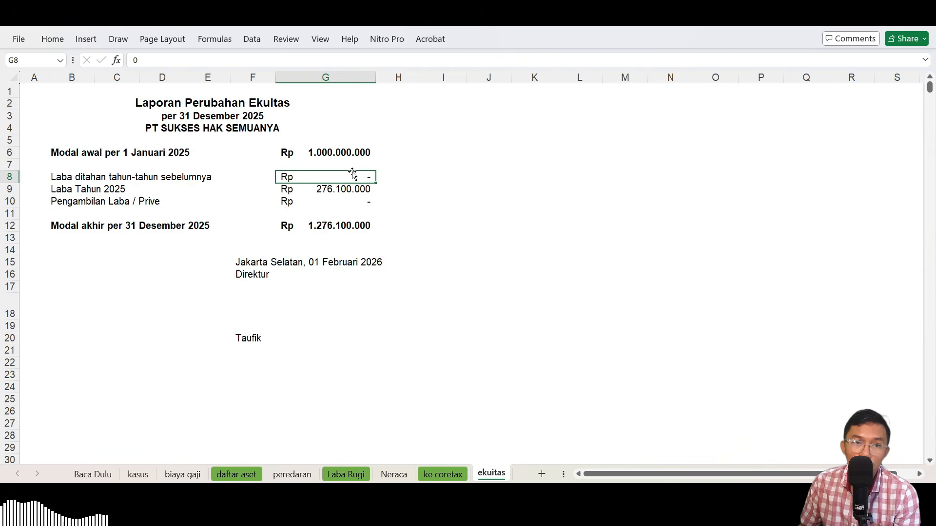
click(110, 191)
click(316, 190)
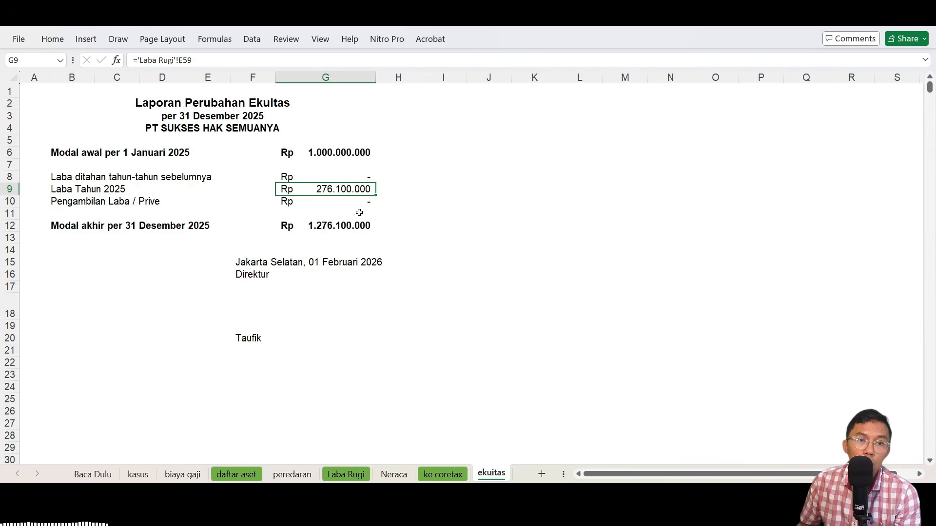
click(328, 202)
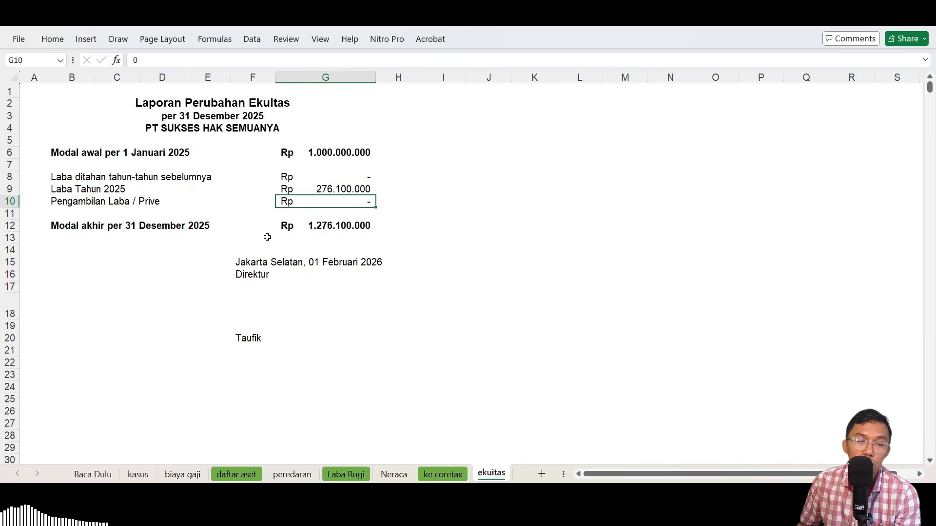
click(295, 236)
click(313, 225)
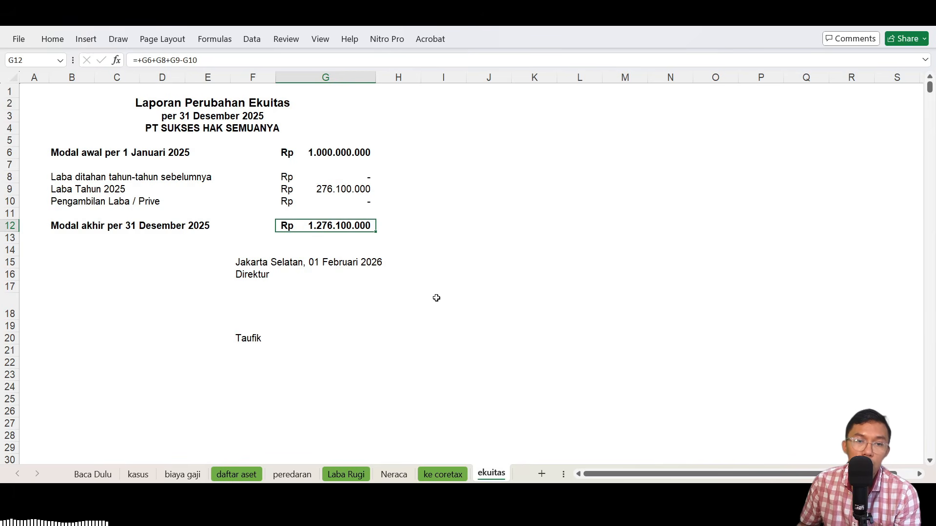
Step: Examine the Daftar Peredaran Usaha in the peredaran sheet from its heading through JUMLAH to the signature block, also revisiting the daftar aset sheet
click(386, 298)
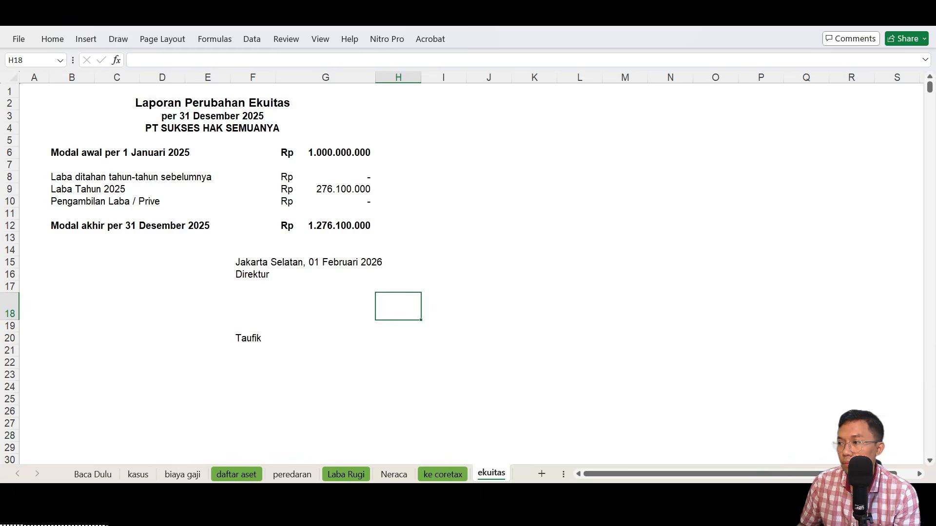
key(alt+Tab)
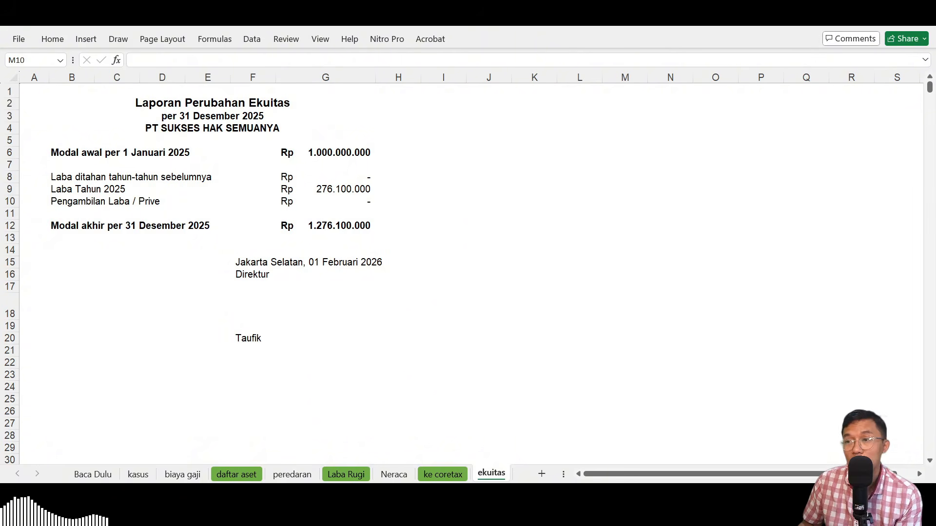
click(292, 474)
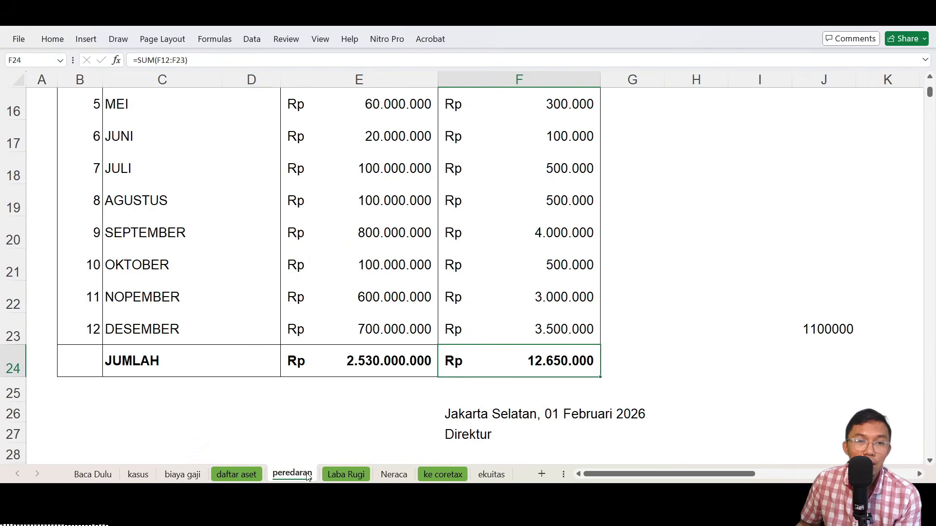
scroll(329, 354, up, 5)
scroll(326, 342, down, 2)
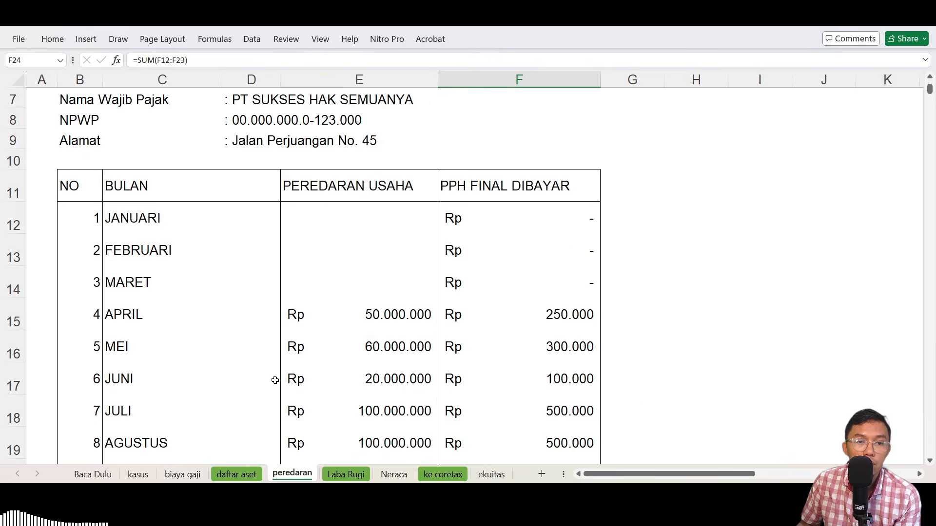
scroll(274, 381, down, 3)
scroll(274, 381, up, 5)
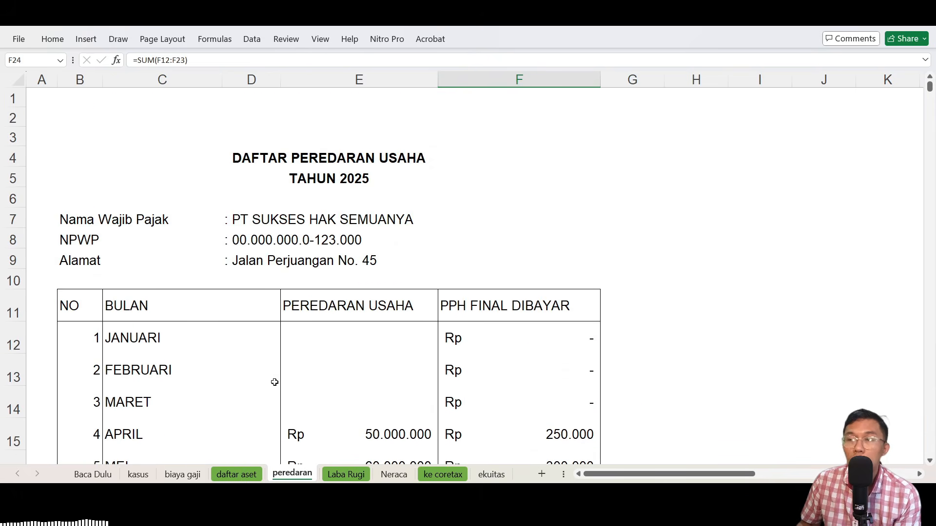
click(224, 475)
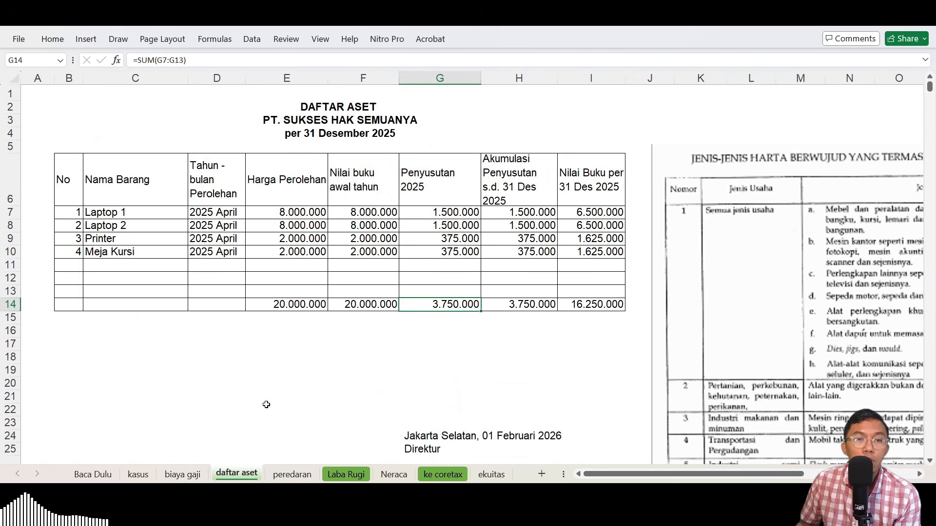
click(274, 475)
scroll(319, 366, down, 3)
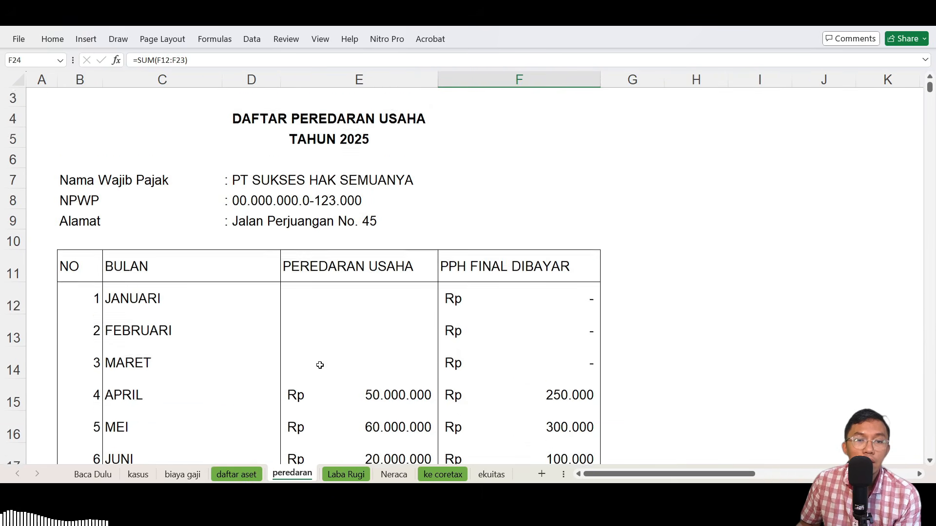
scroll(320, 367, down, 3)
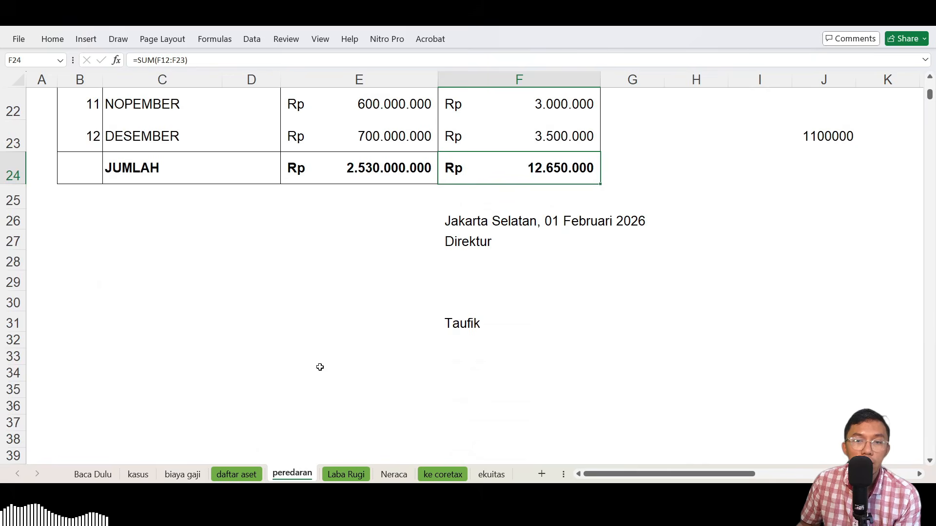
scroll(320, 367, up, 5)
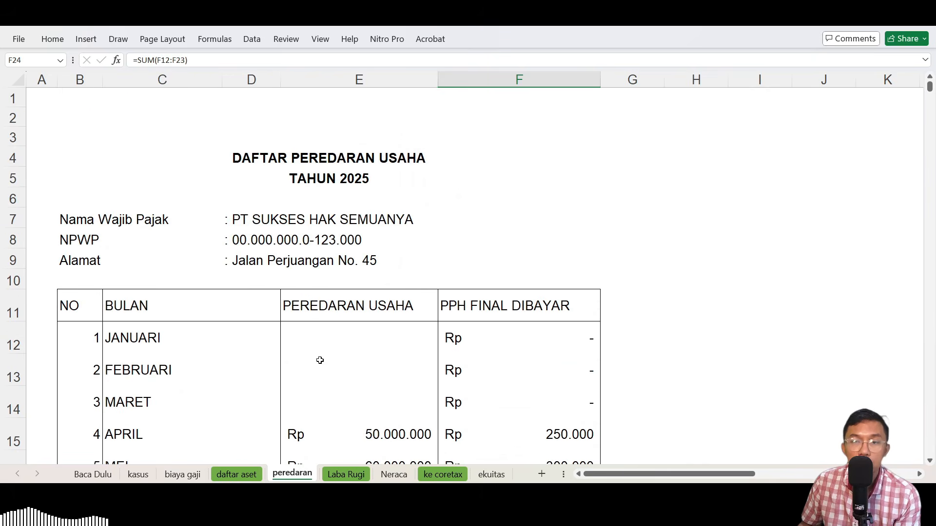
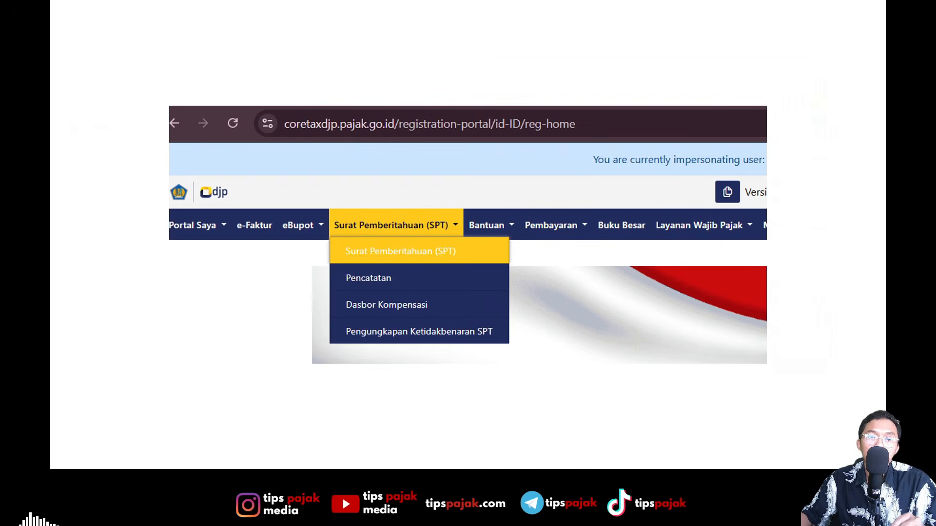
click(401, 251)
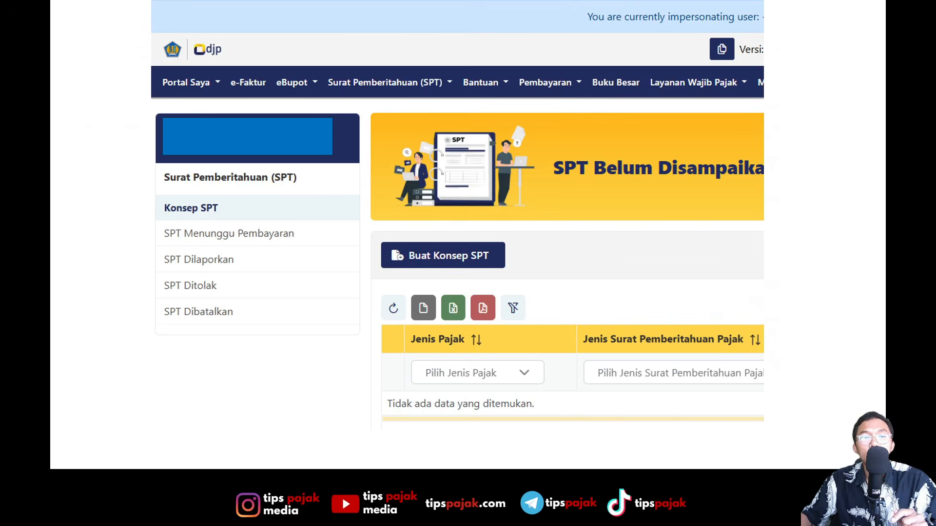
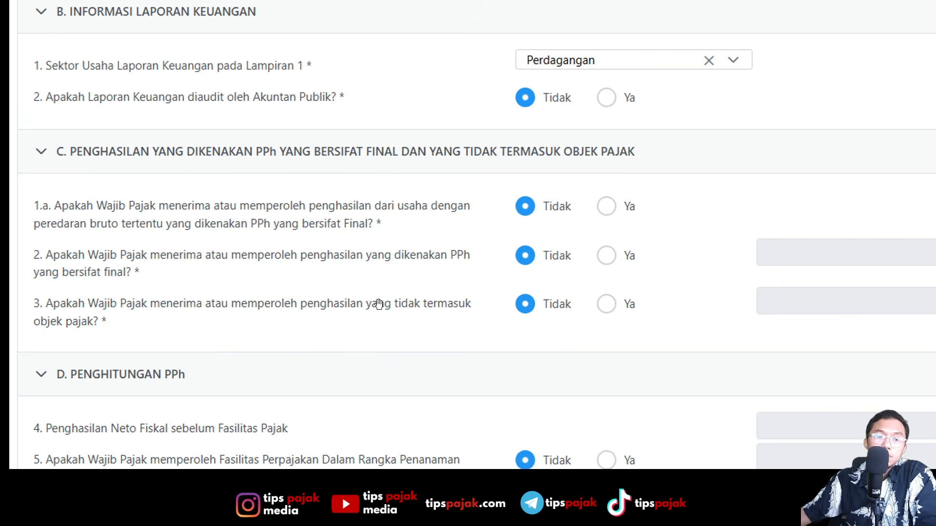
scroll(305, 295, down, 5)
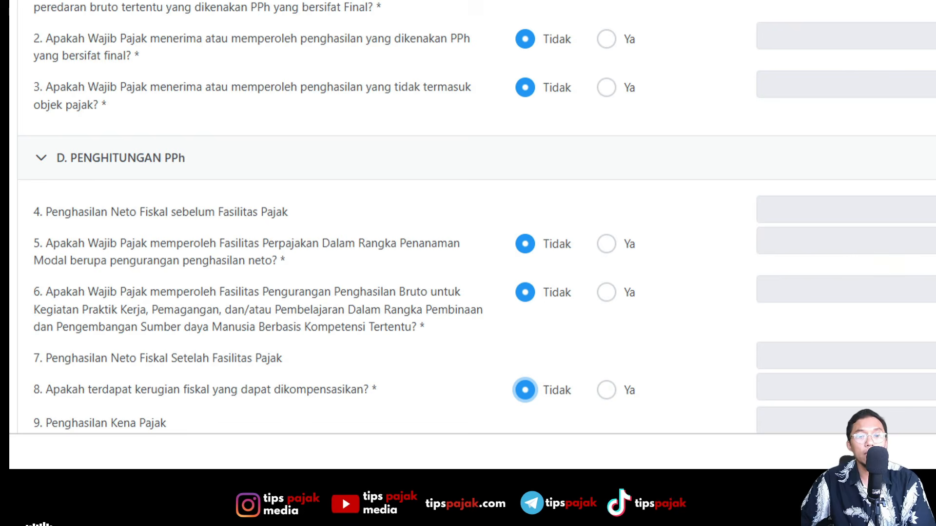
scroll(551, 375, down, 1)
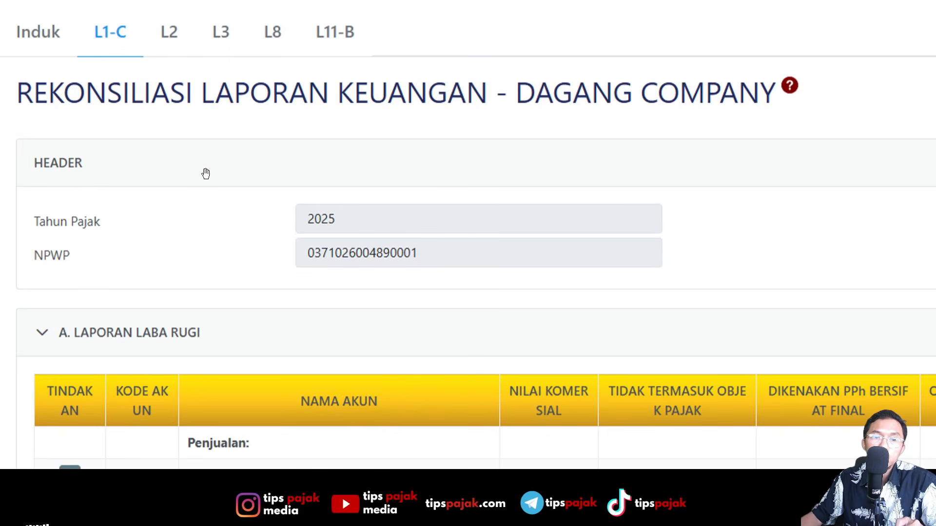
scroll(412, 238, down, 2)
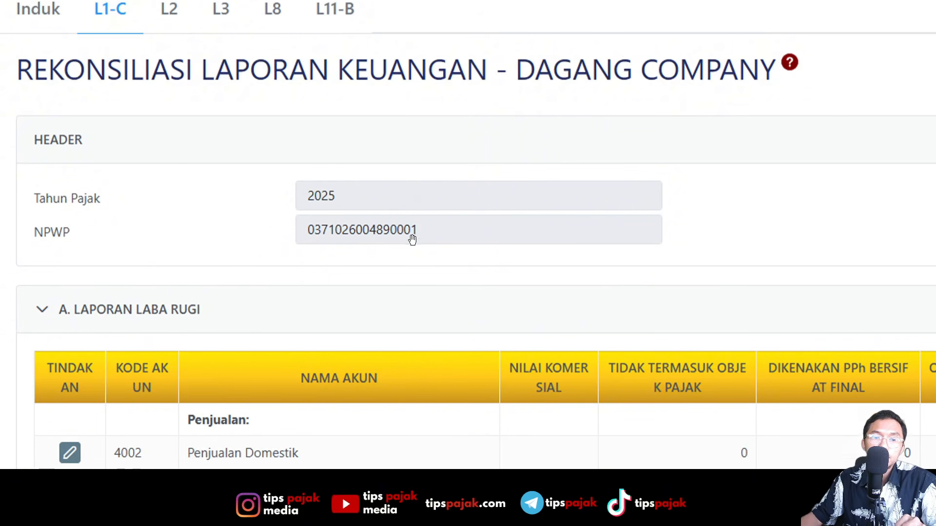
scroll(412, 238, down, 5)
scroll(412, 239, down, 1)
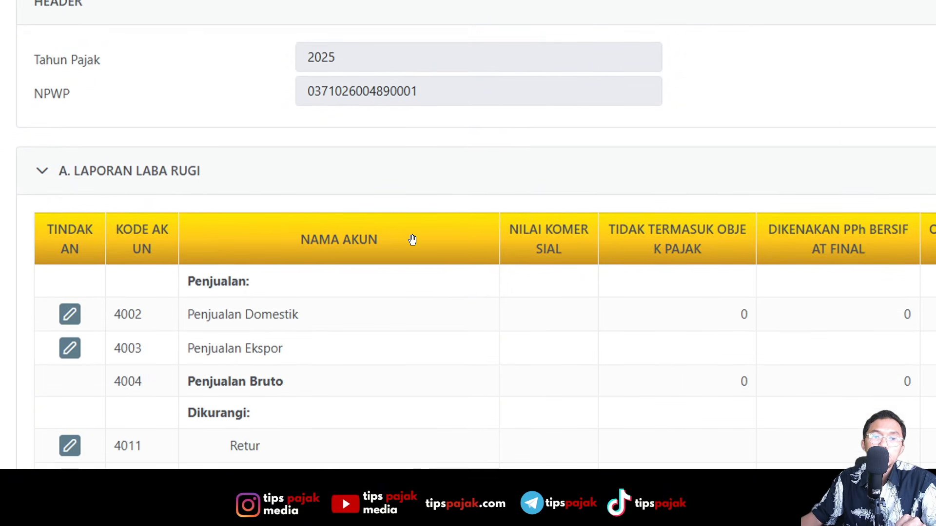
scroll(412, 239, down, 1)
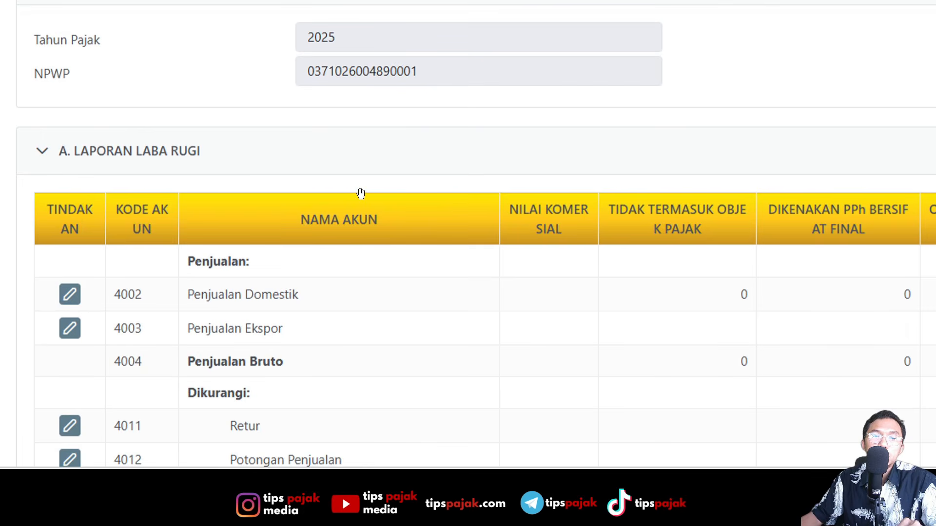
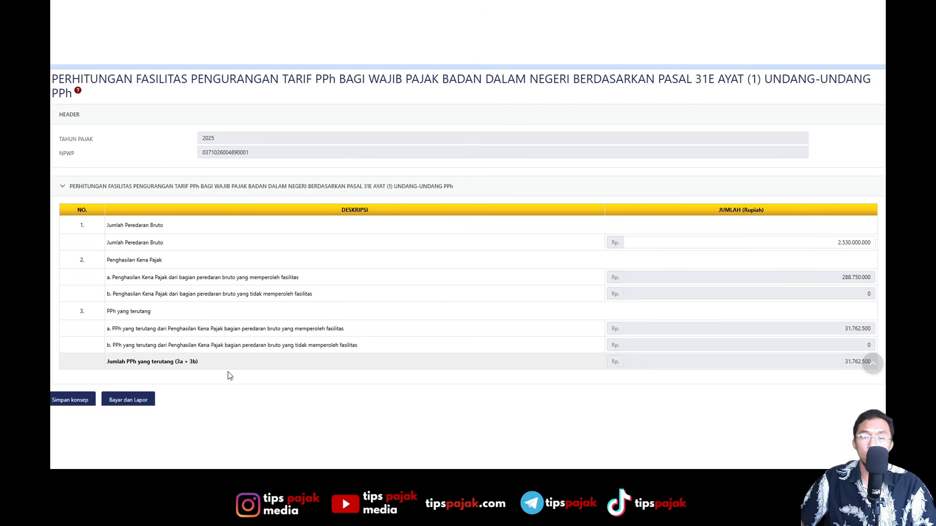
click(81, 398)
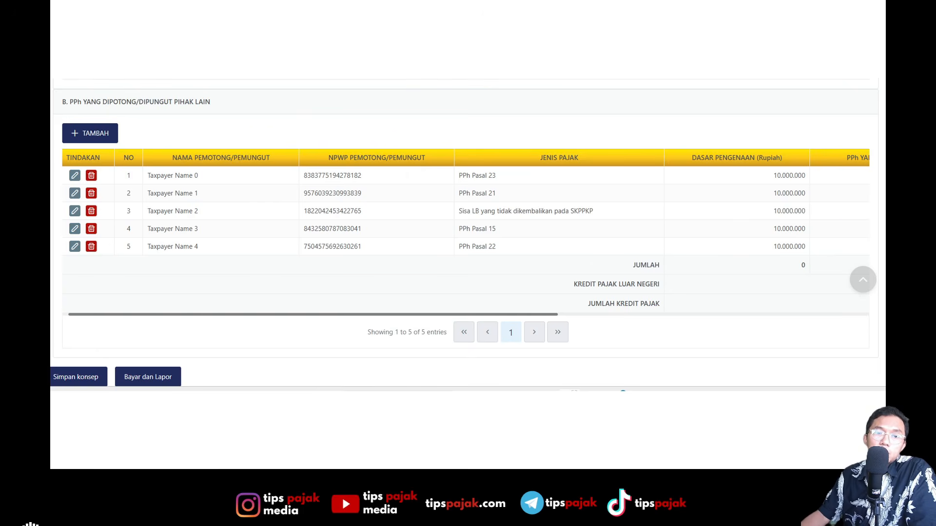
key(Right)
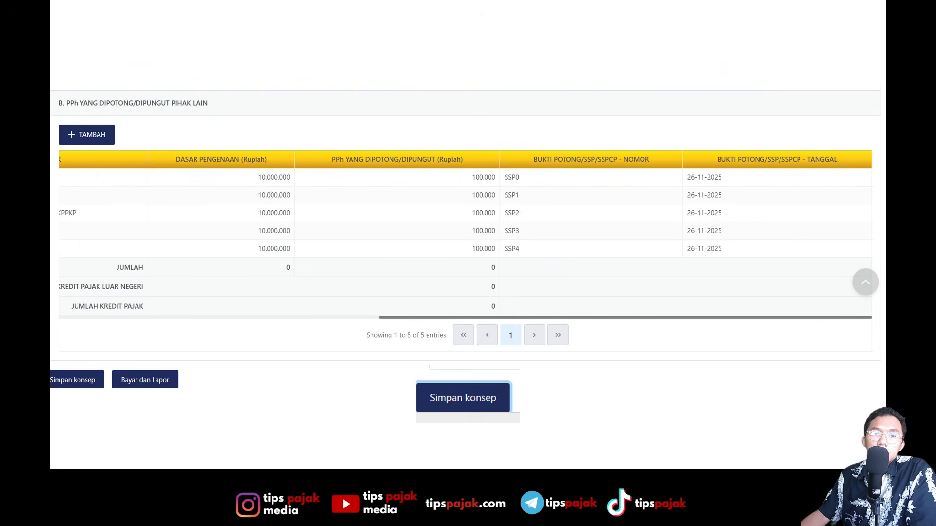
key(Right)
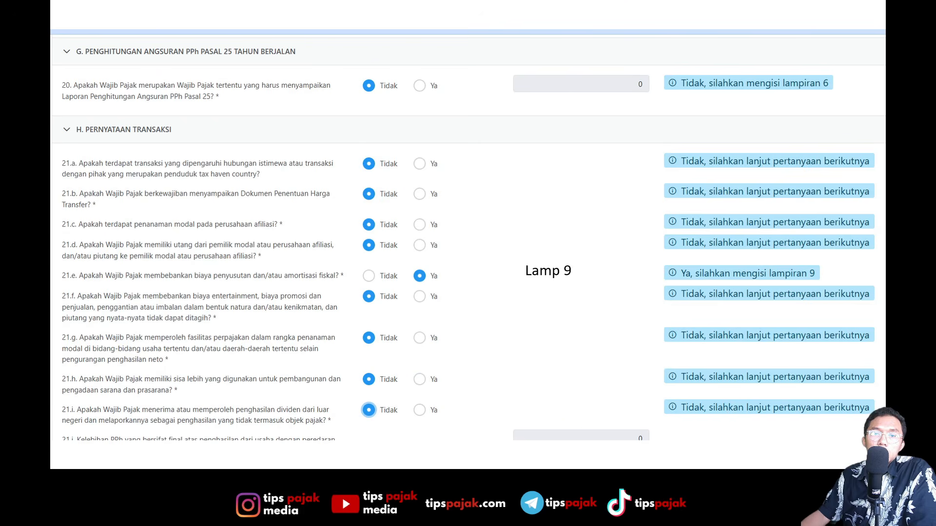
key(Left)
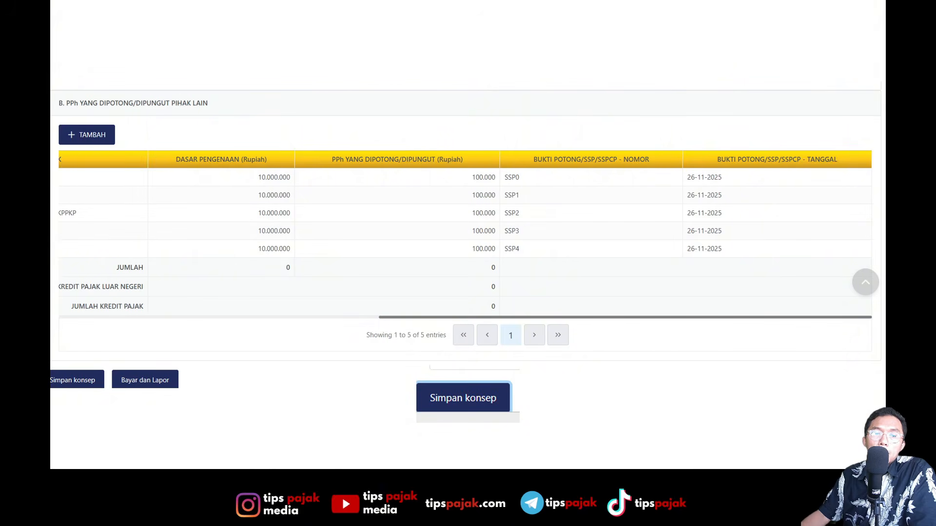
key(Right)
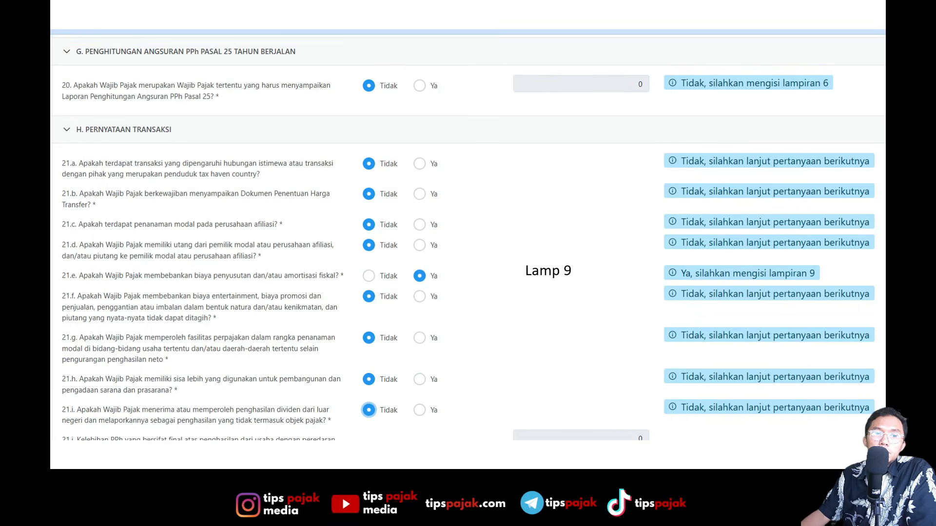
key(Right)
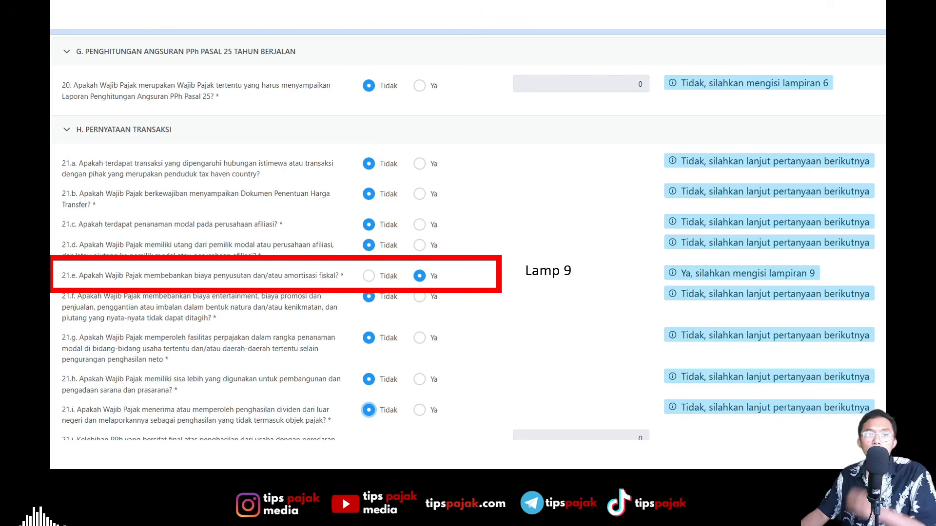
key(Right)
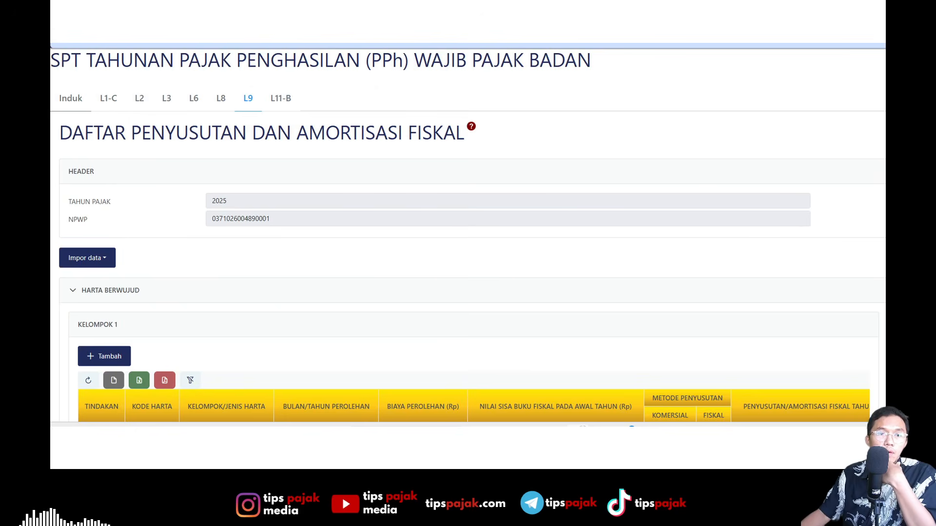
key(Left)
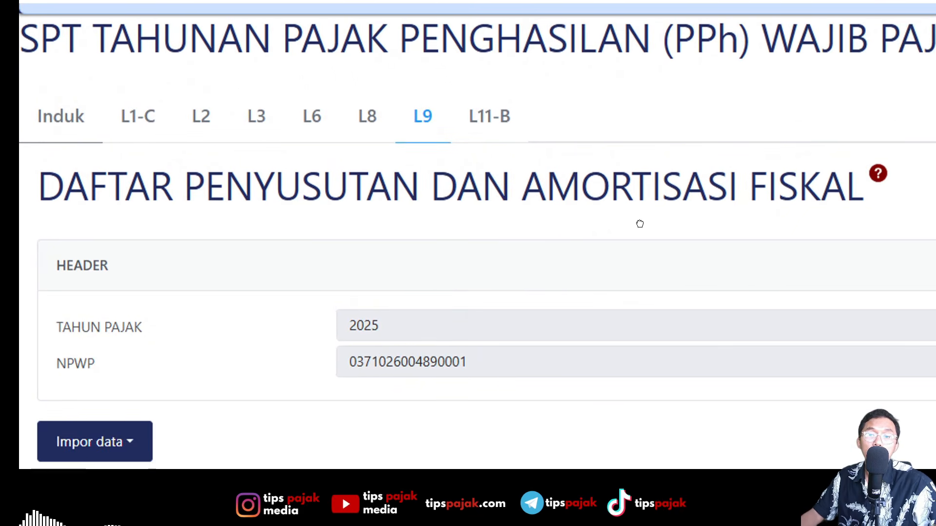
scroll(638, 245, down, 5)
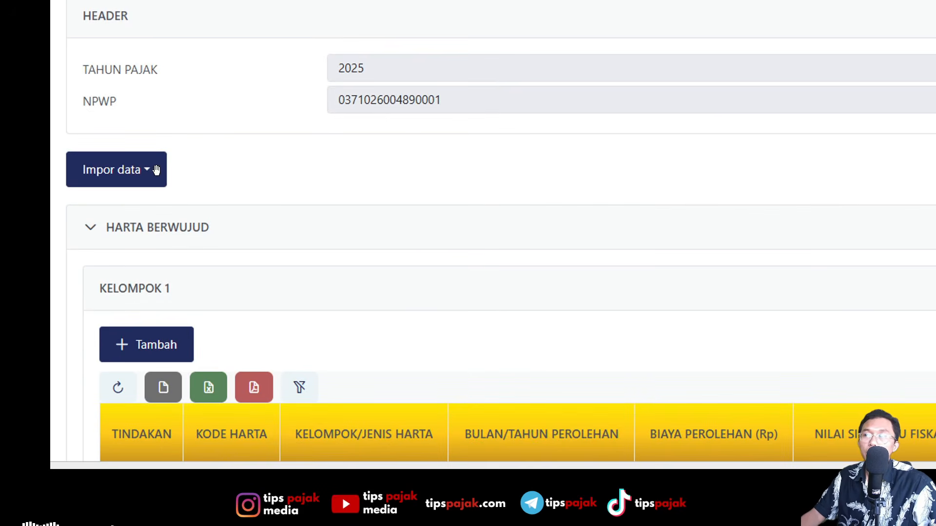
scroll(250, 232, down, 2)
key(ctrl+minus)
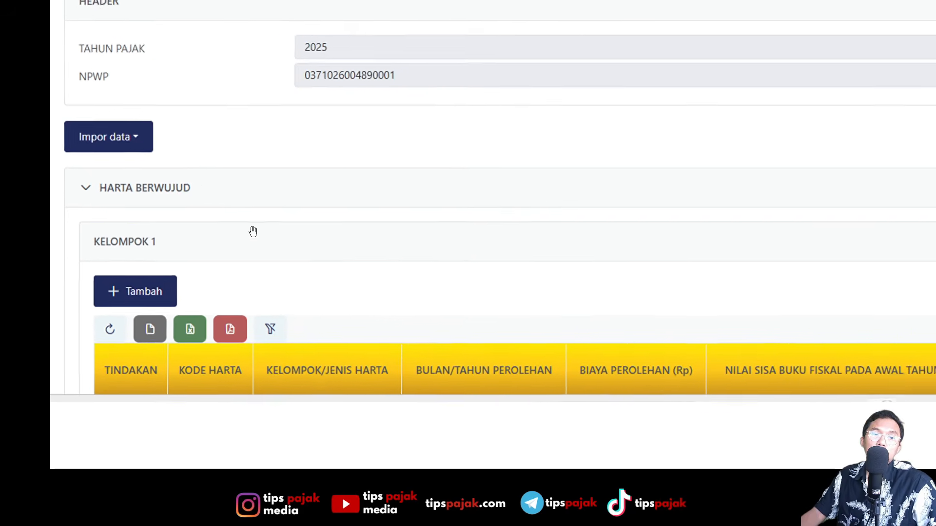
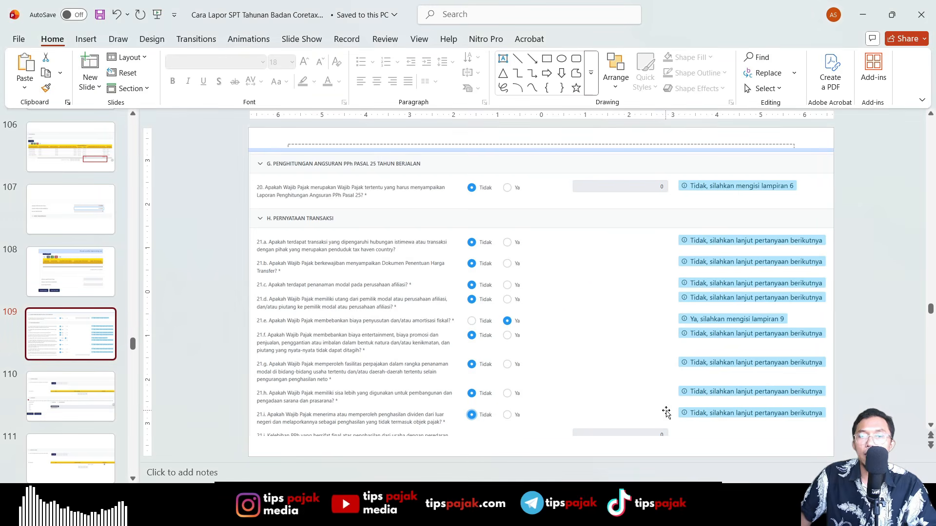
Step: Start the slide show from slide 109, which covers the PPh Pasal 25 and Pernyataan Transaksi questions
key(shift+F5)
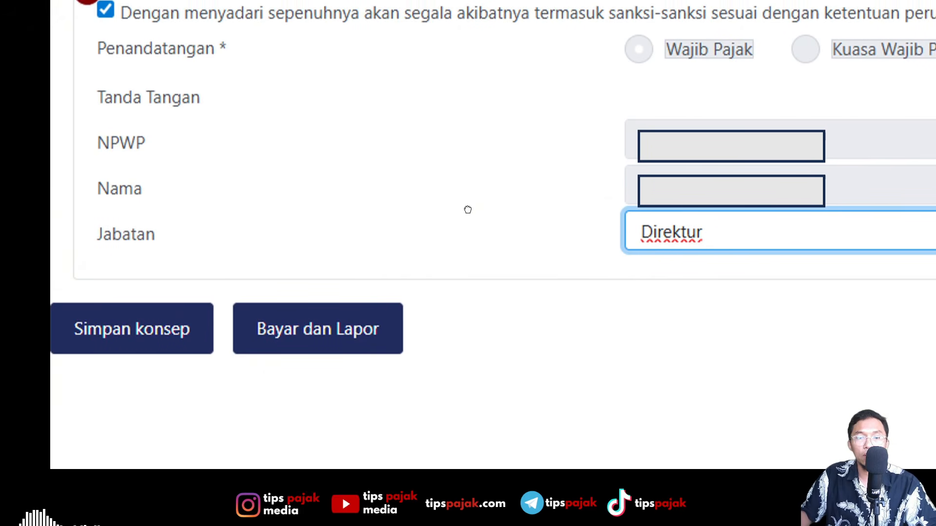
click(148, 323)
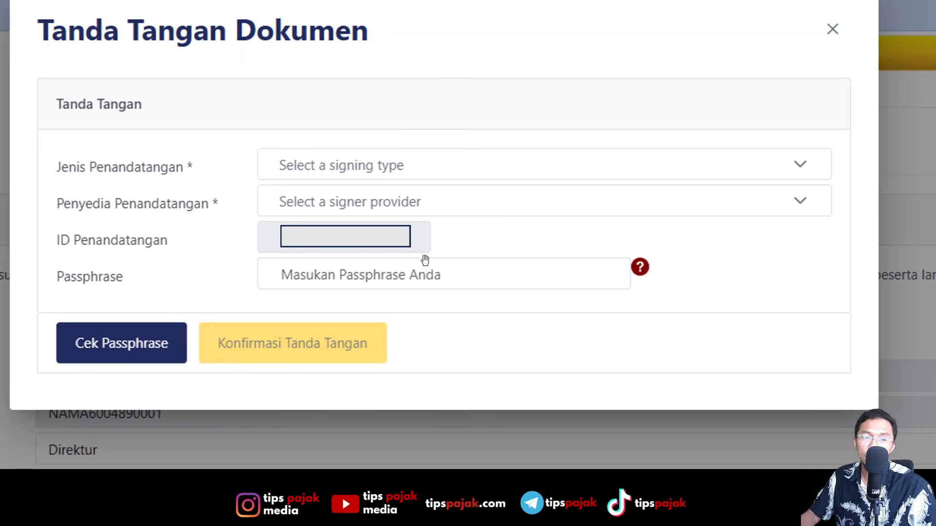
scroll(484, 241, down, 1)
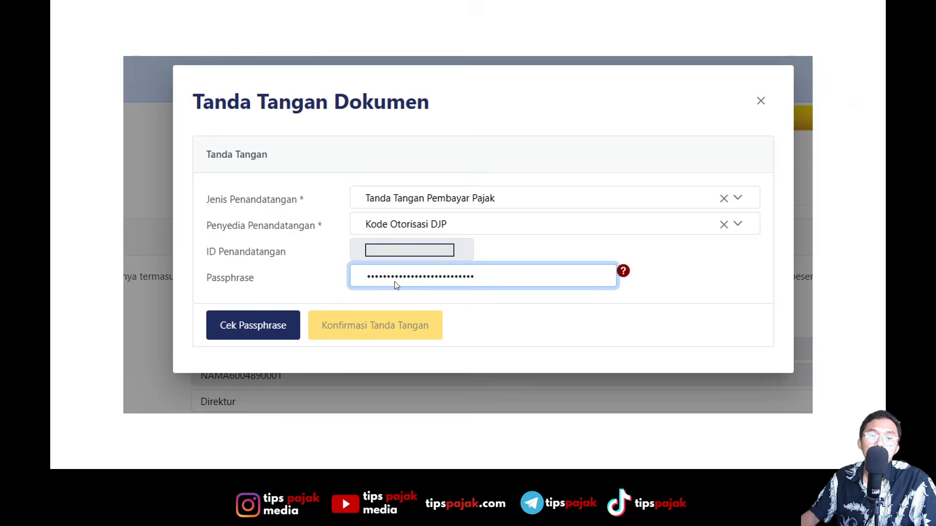
click(253, 325)
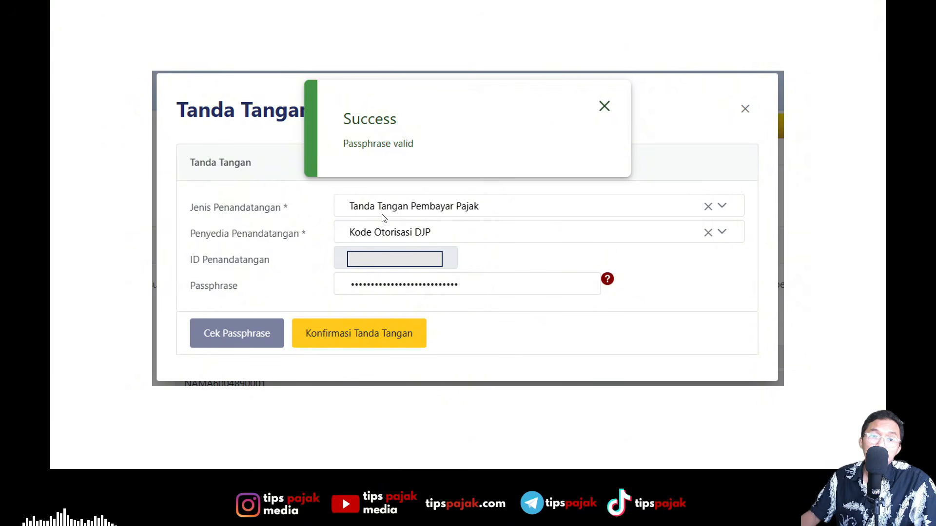
click(361, 335)
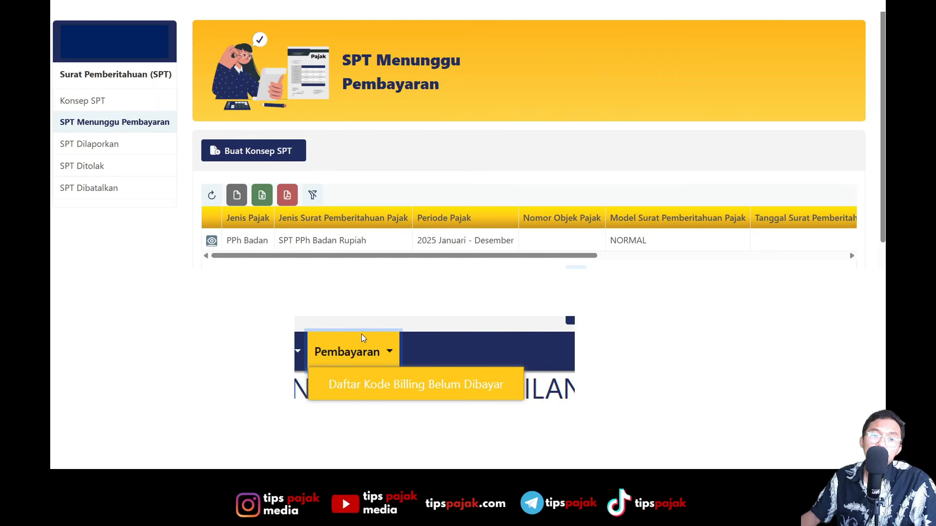